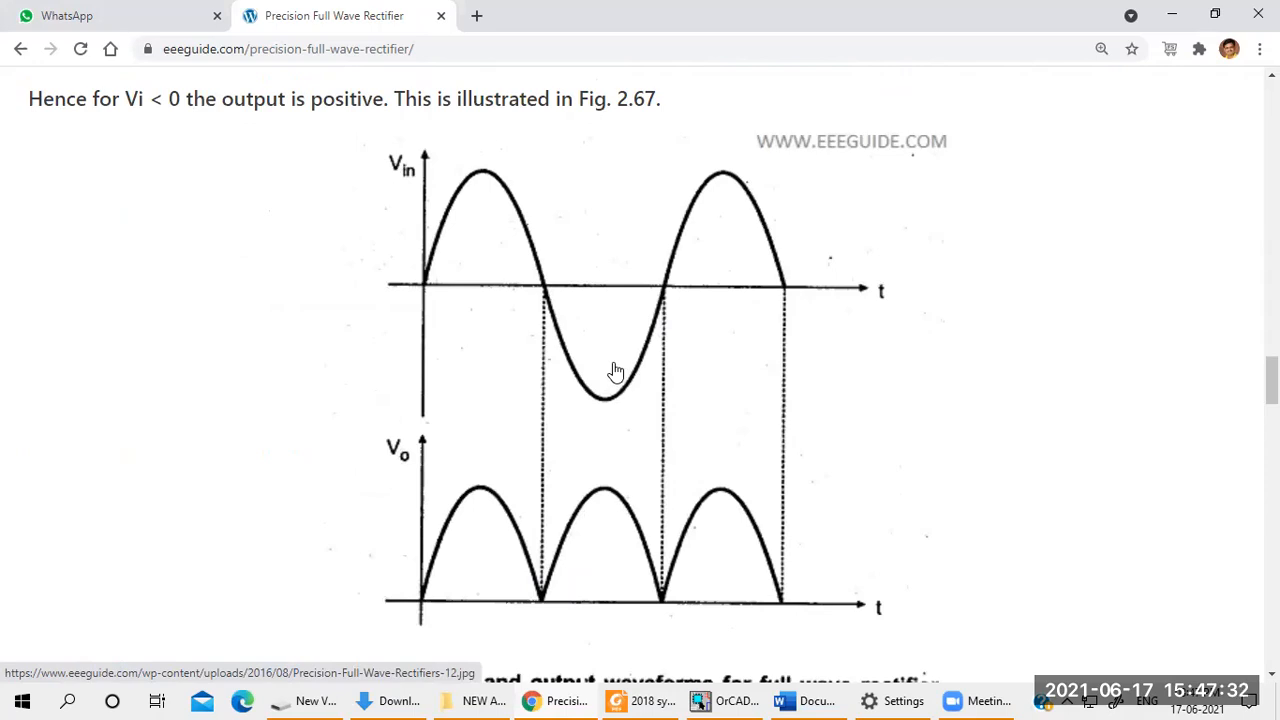
# Review the equivalent circuit in Fig. 2.65 on the web page and switch to the rectifier schematic in Word.
pyautogui.scroll(10, 1148, 430)
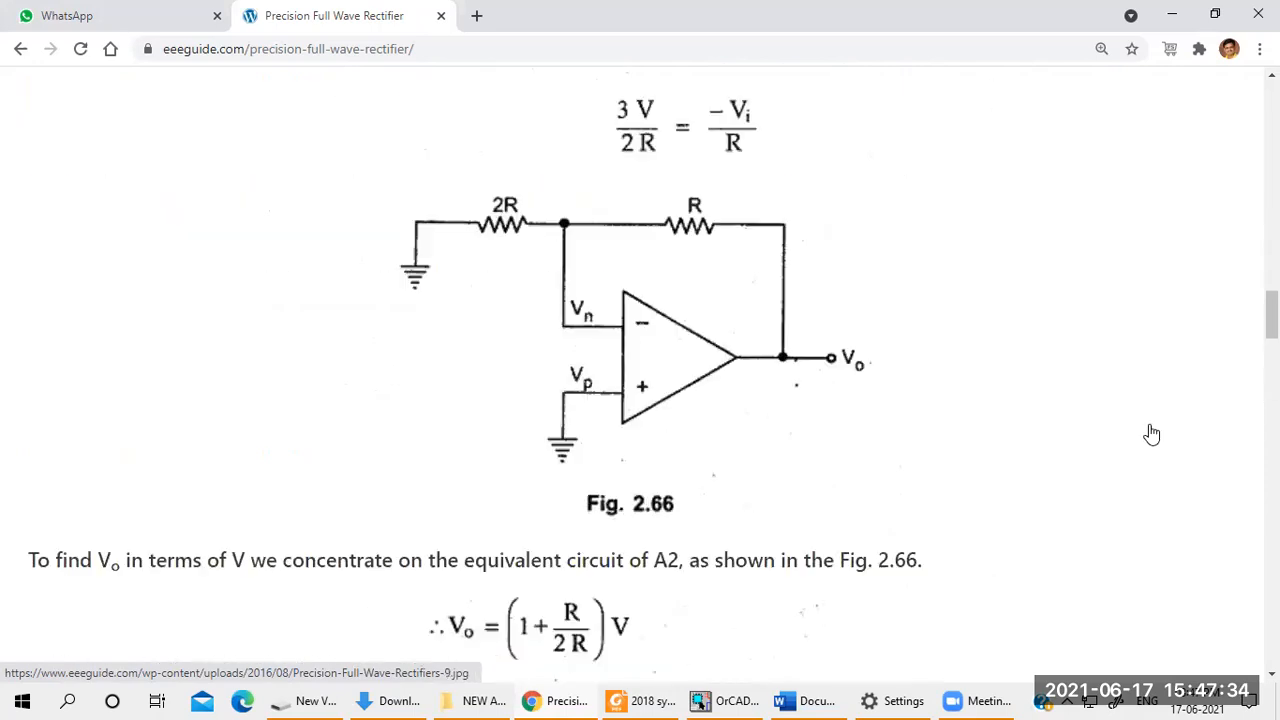
pyautogui.scroll(1, 1148, 448)
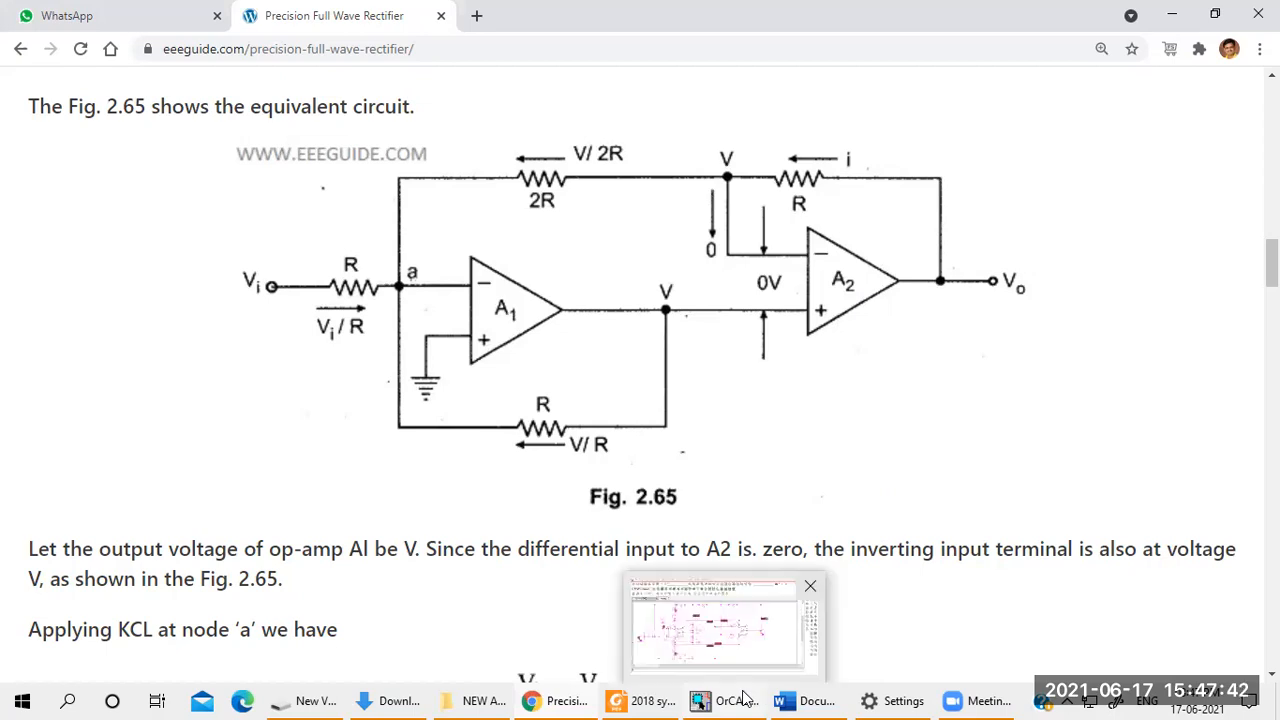
pyautogui.click(815, 697)
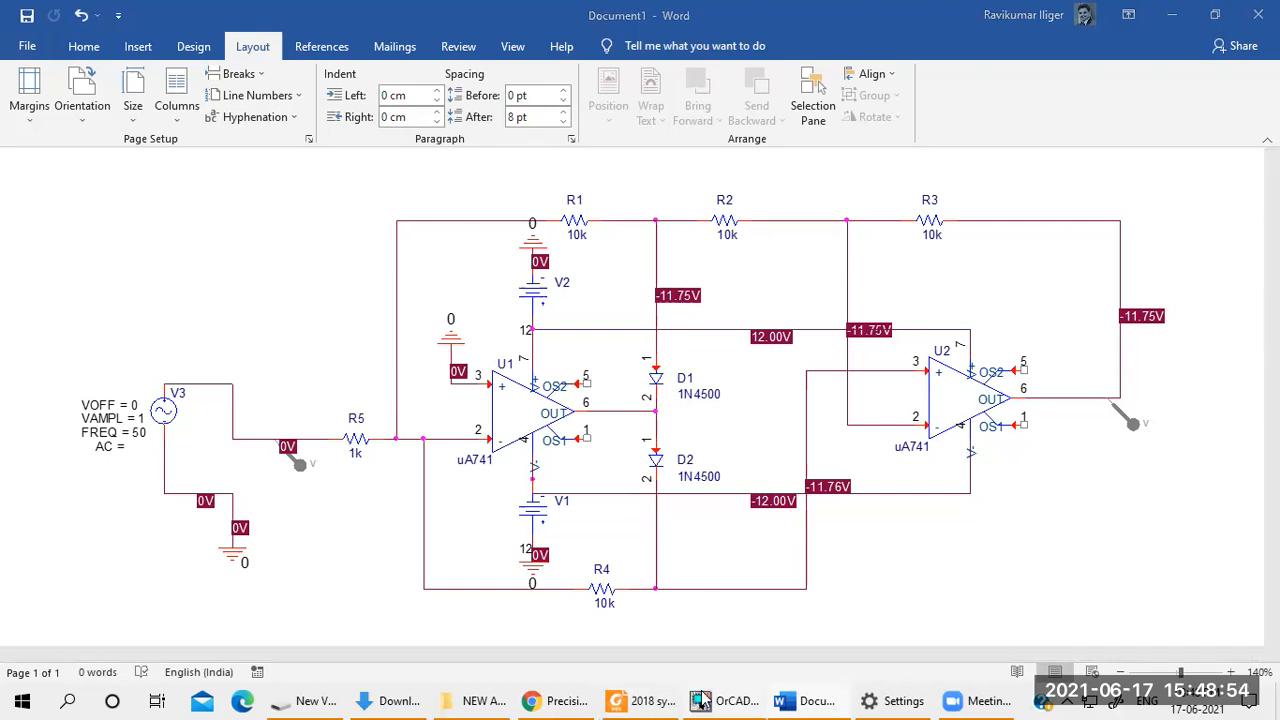
# Switch to OrCAD Capture and search the part library for UA741, closing the part search without placing anything.
pyautogui.click(702, 700)
pyautogui.click(803, 588)
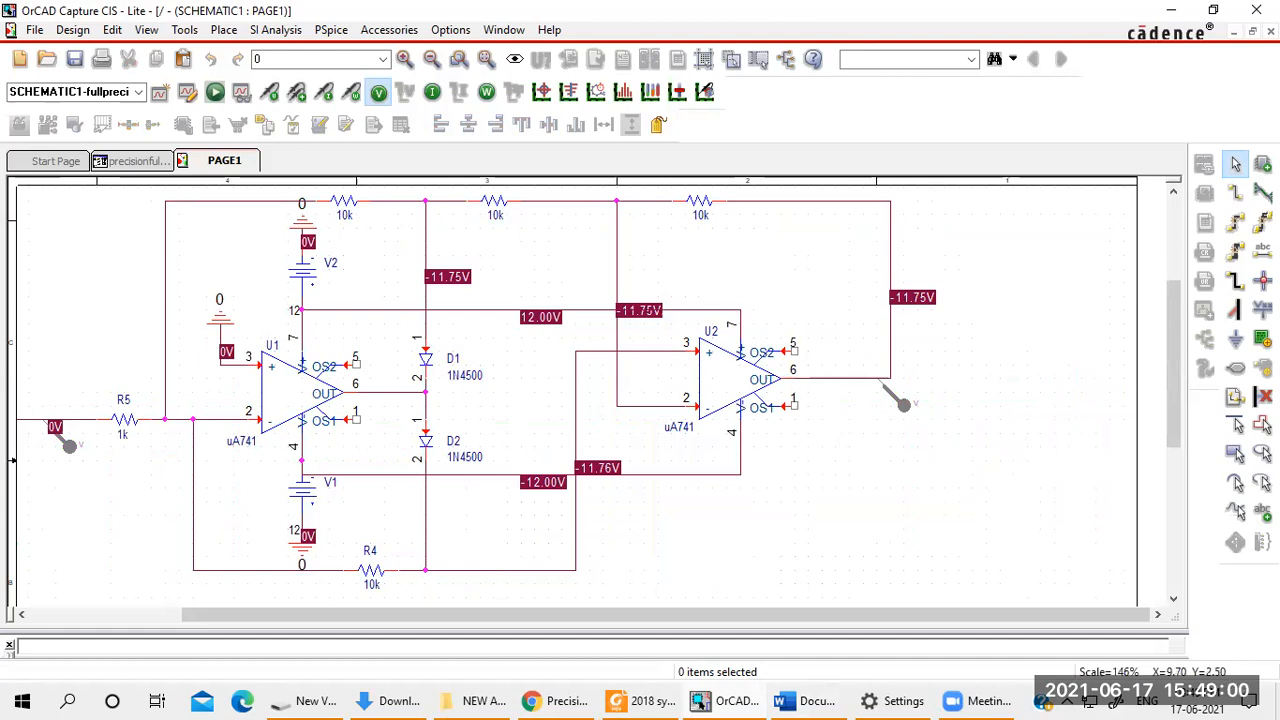
pyautogui.press('p')
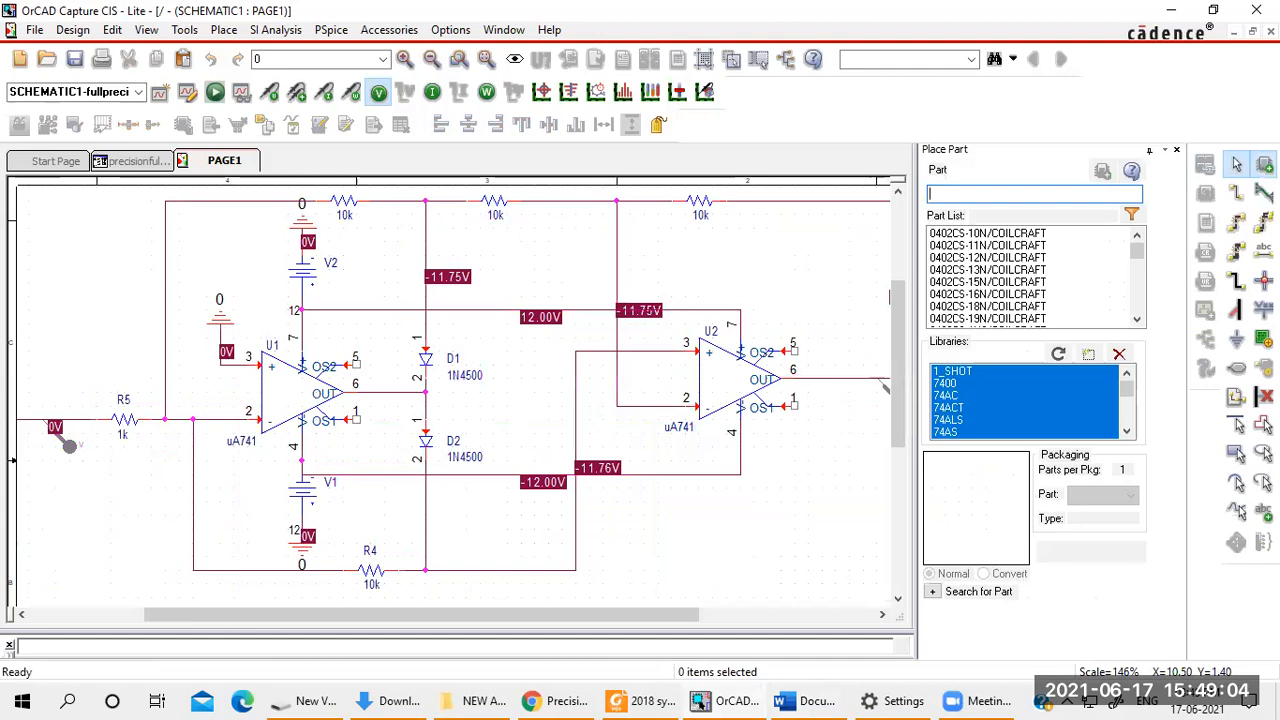
pyautogui.write('UA')
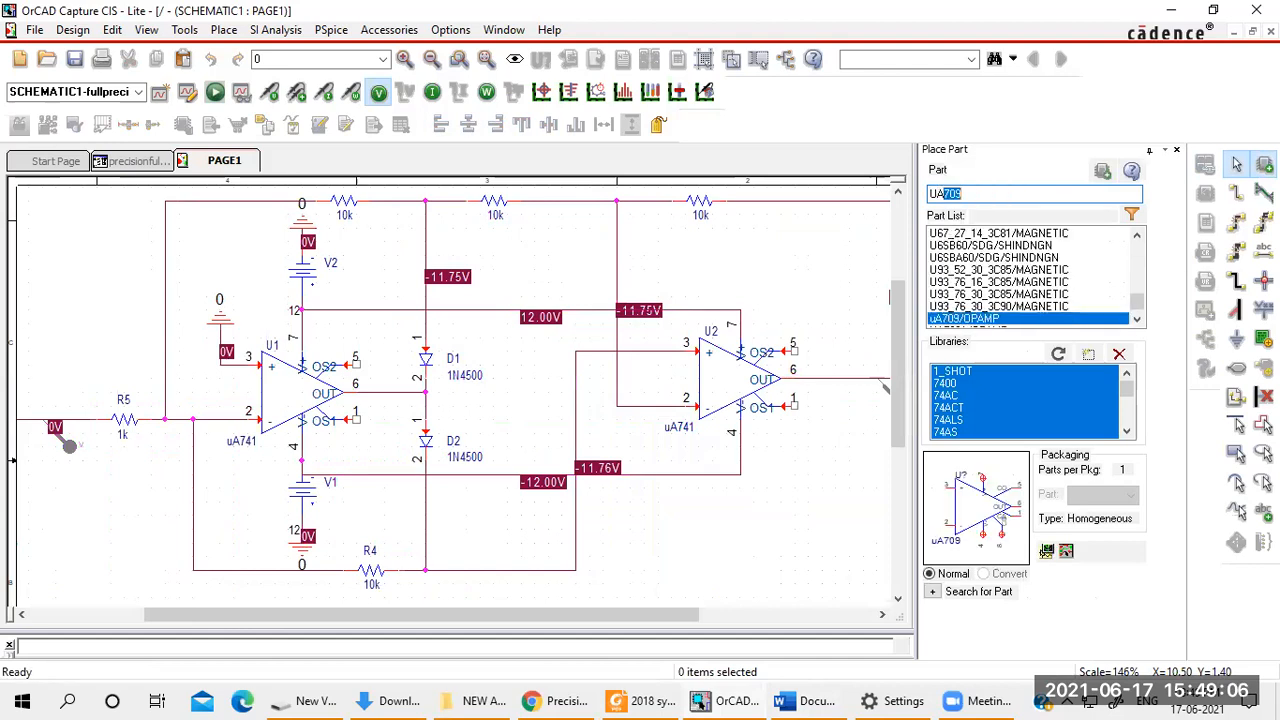
pyautogui.write('741')
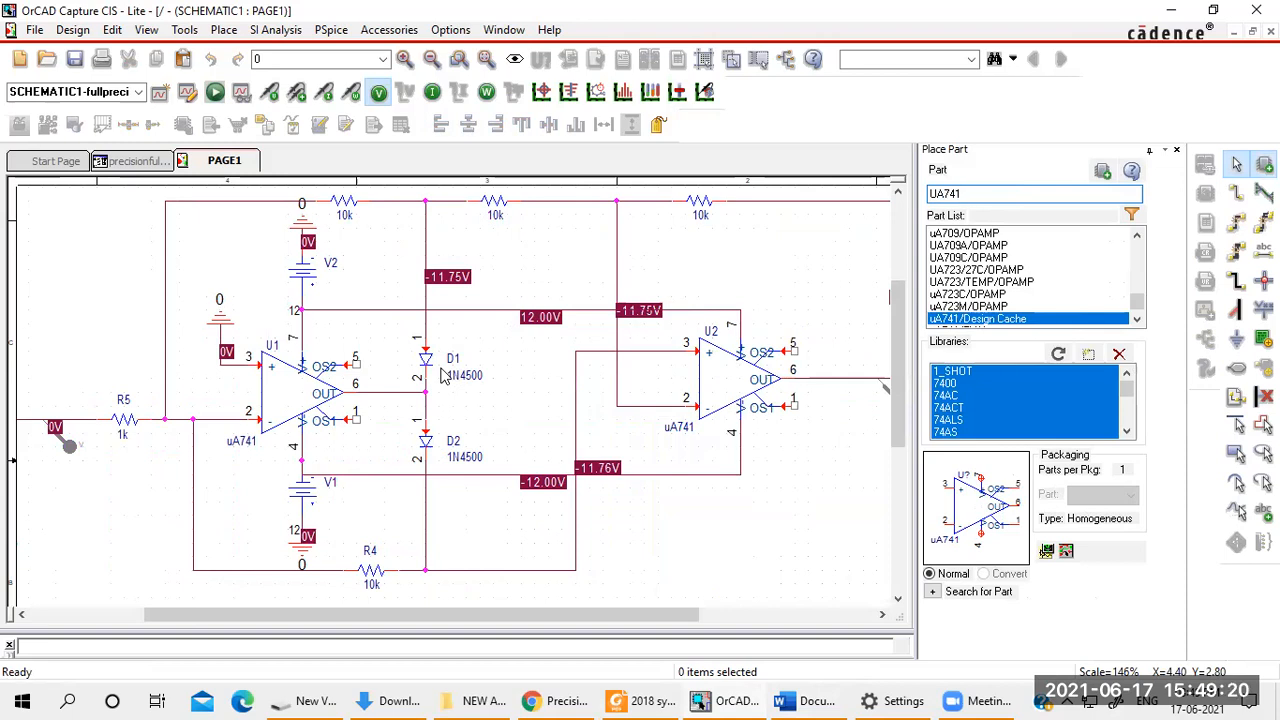
pyautogui.click(1177, 153)
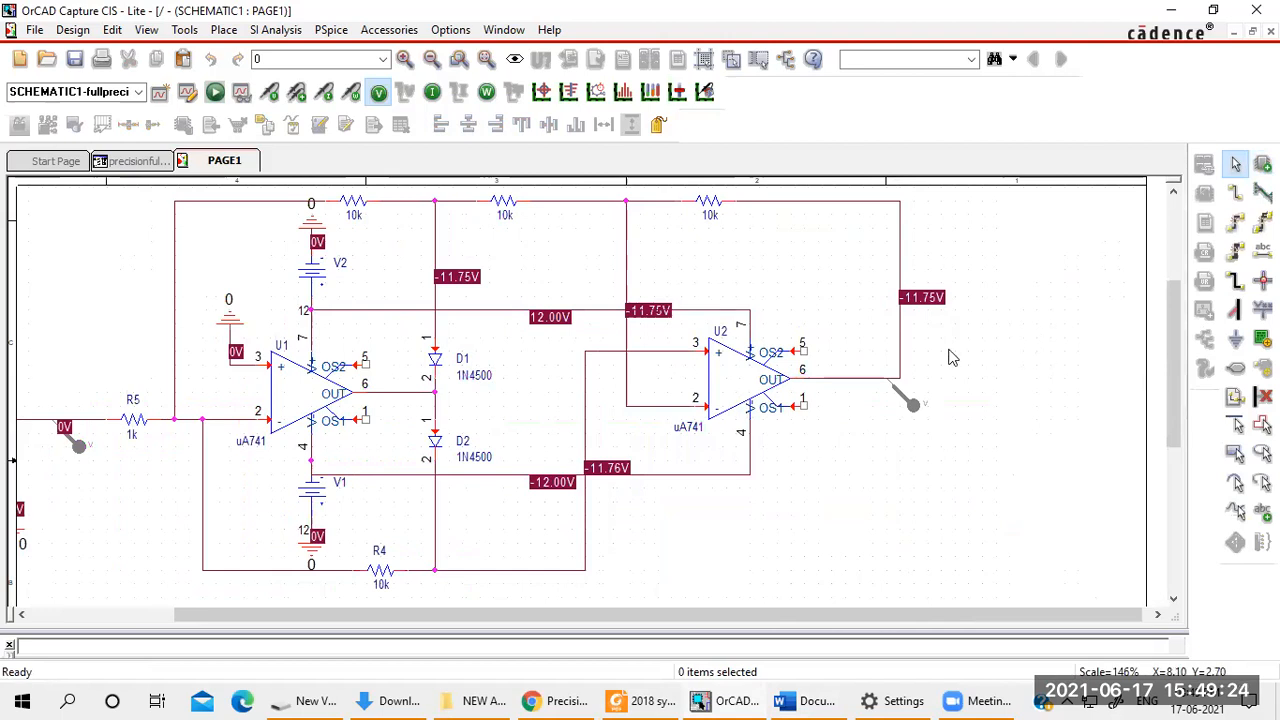
# Search the part library for the VAC source.
pyautogui.moveTo(851, 608); pyautogui.dragTo(725, 612)
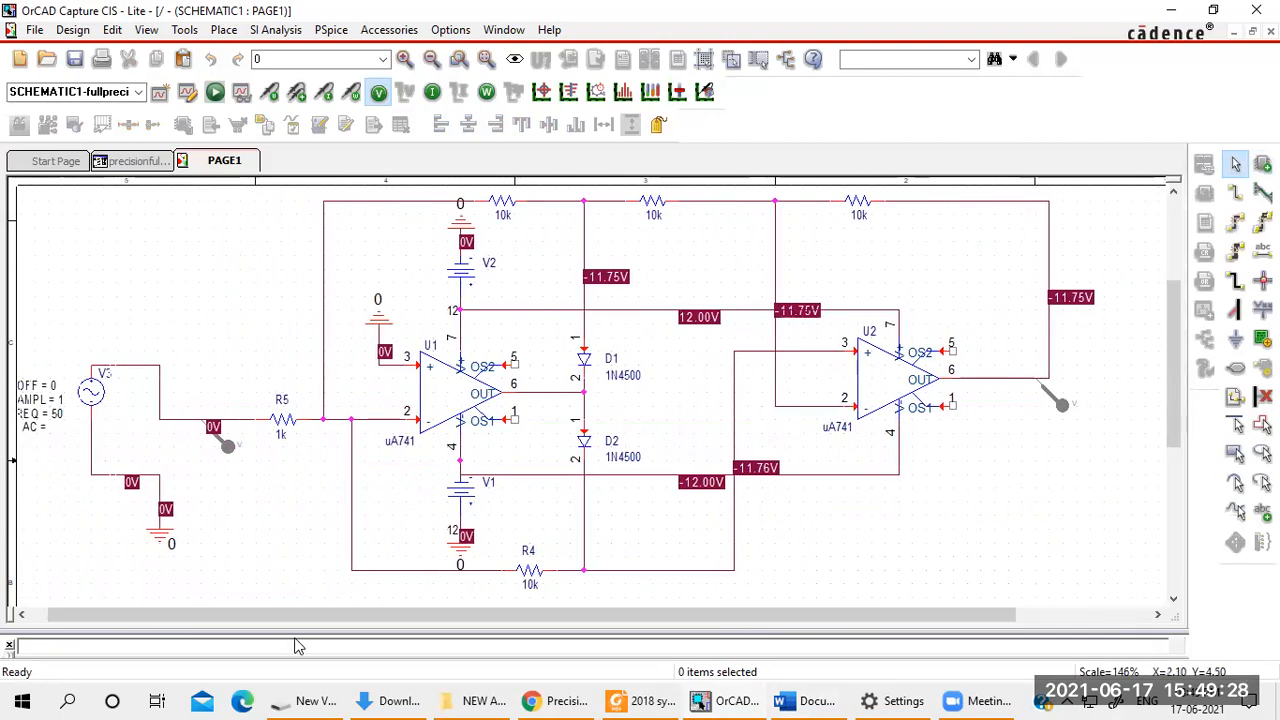
pyautogui.moveTo(290, 615); pyautogui.dragTo(270, 615)
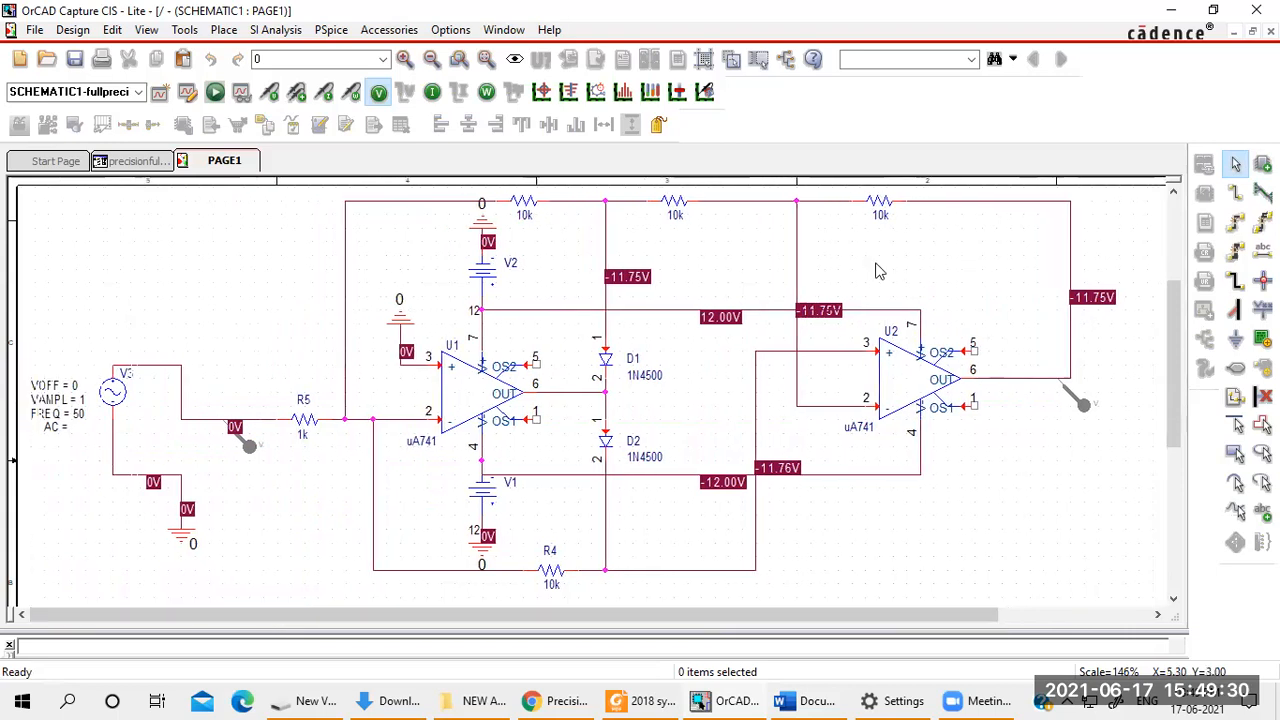
pyautogui.click(1263, 164)
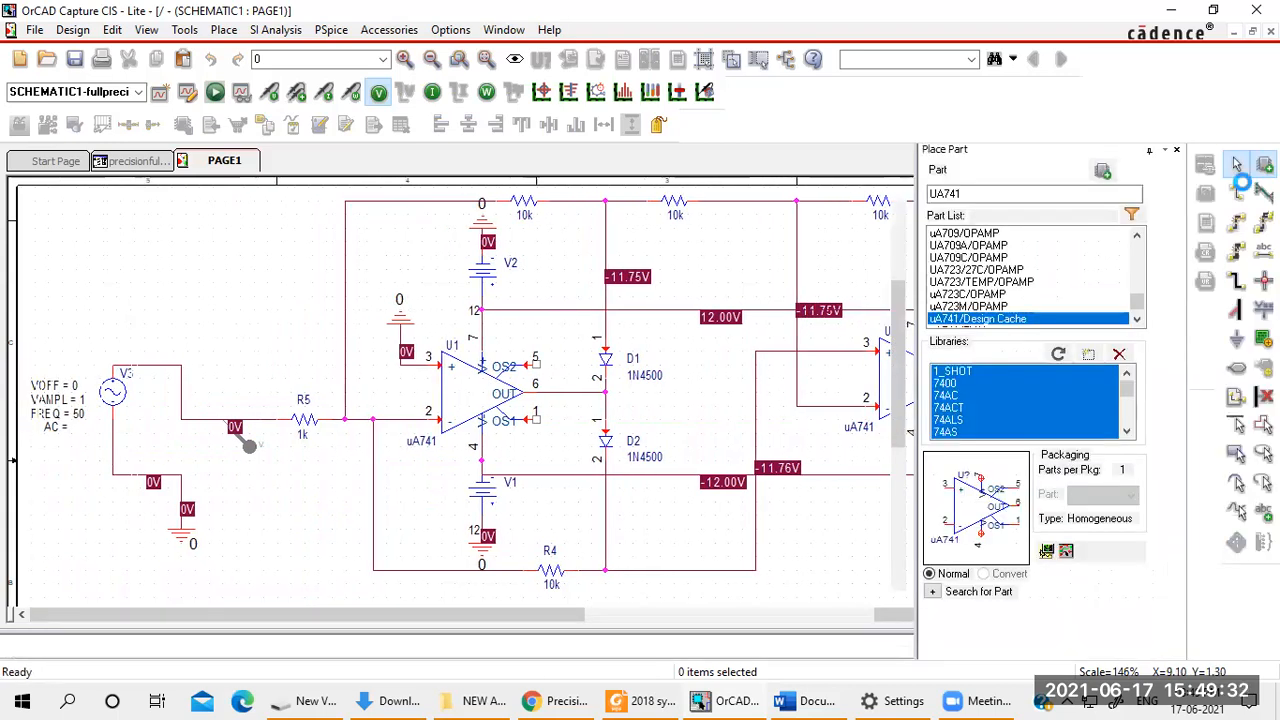
pyautogui.write('SIN')
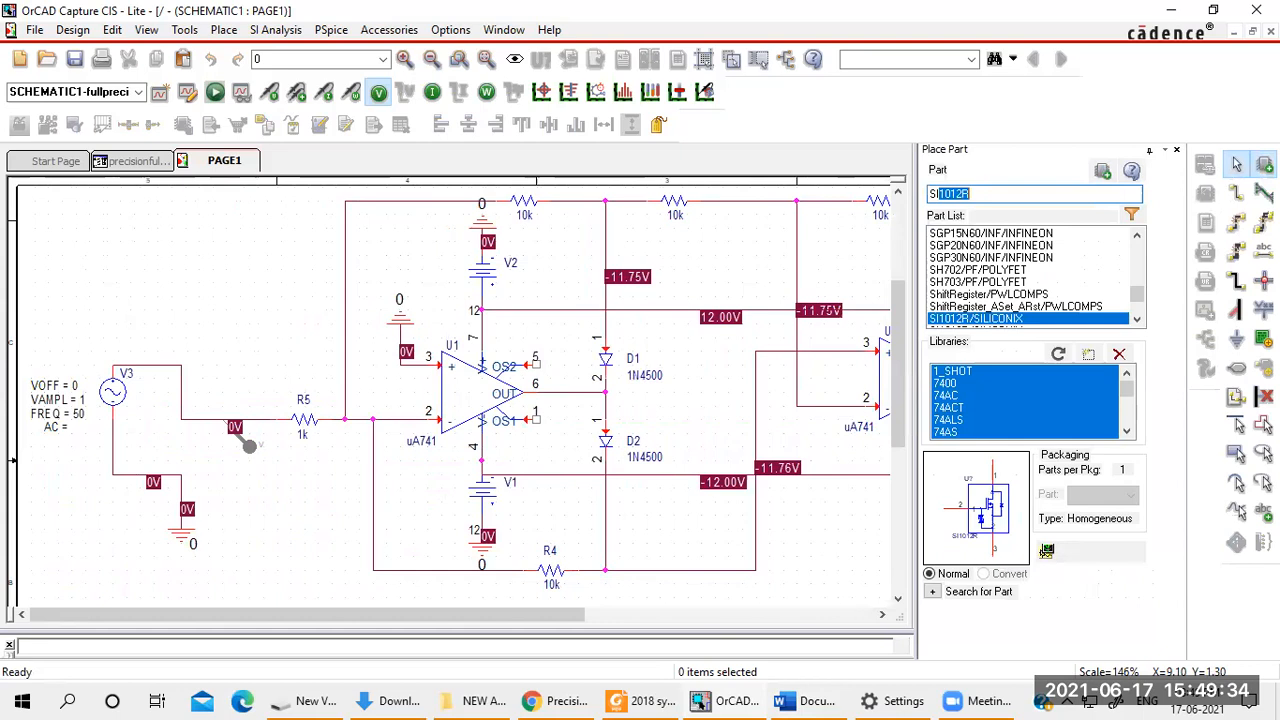
pyautogui.press('BackSpace')
pyautogui.press('BackSpace')
pyautogui.press('BackSpace')
pyautogui.write('V')
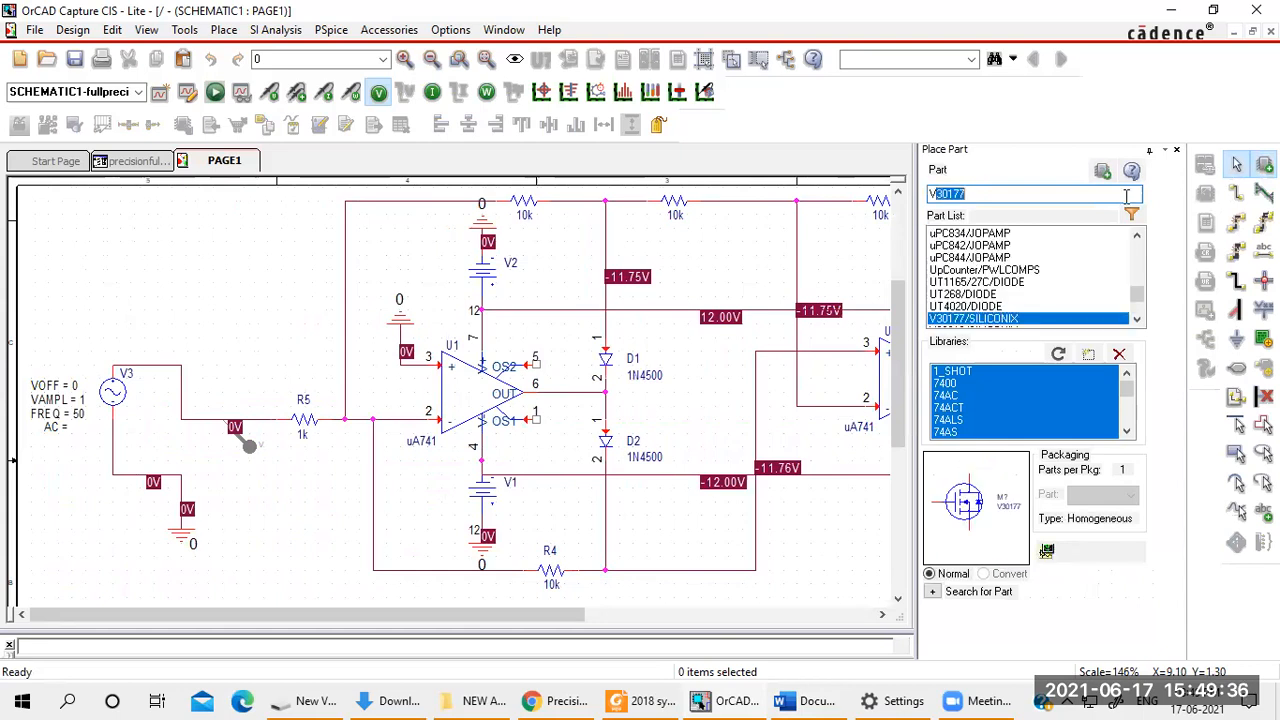
pyautogui.write('AC')
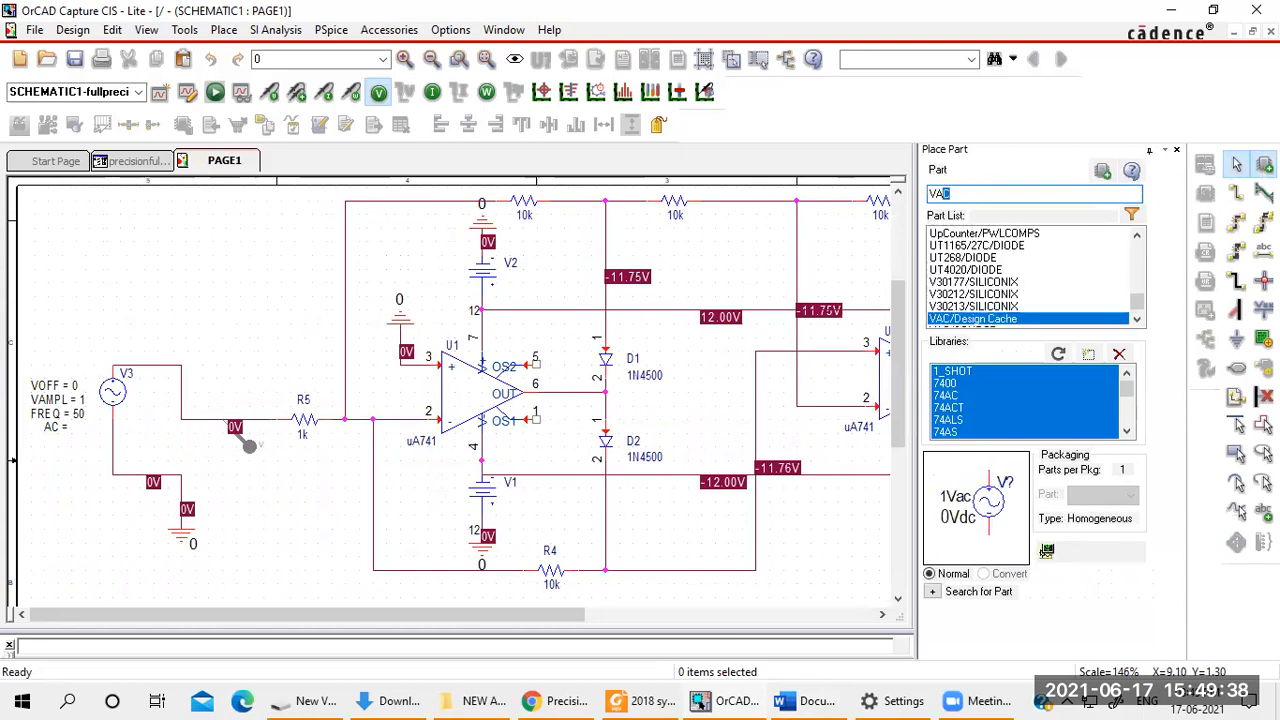
# Replace the part search with VDC to look up the DC voltage source.
pyautogui.press('BackSpace')
pyautogui.press('BackSpace')
pyautogui.press('BackSpace')
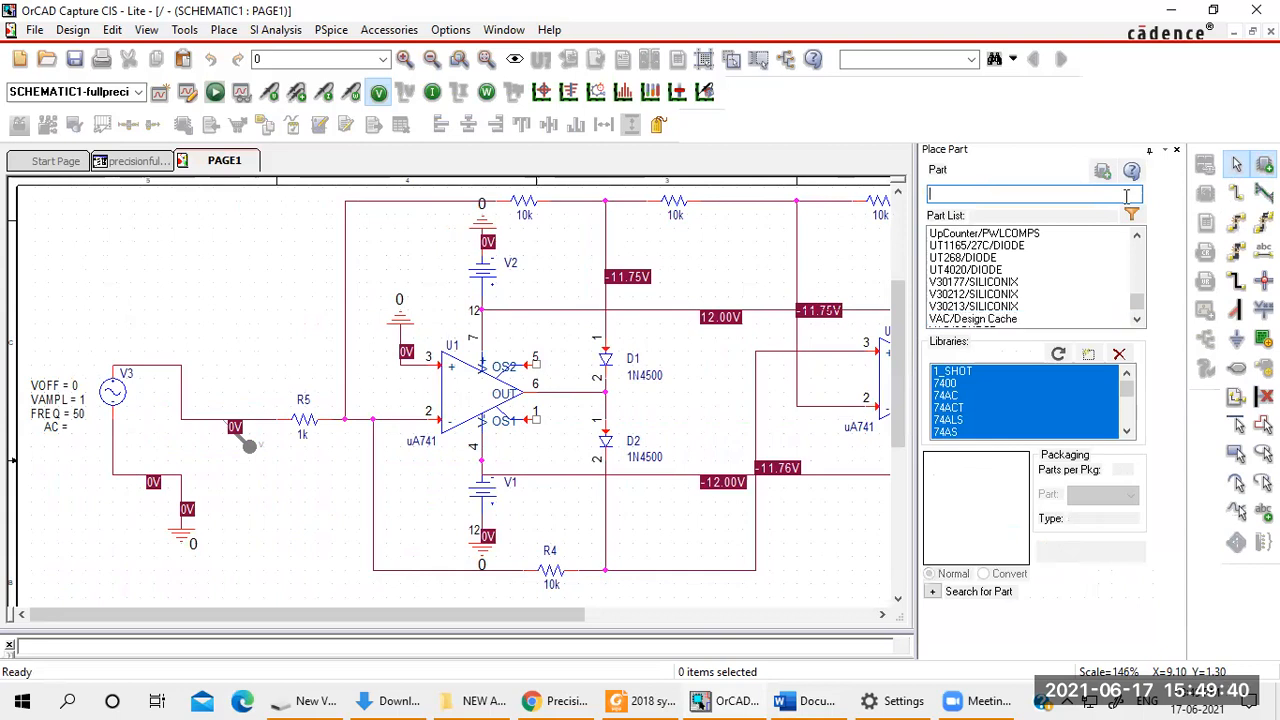
pyautogui.write('VDC')
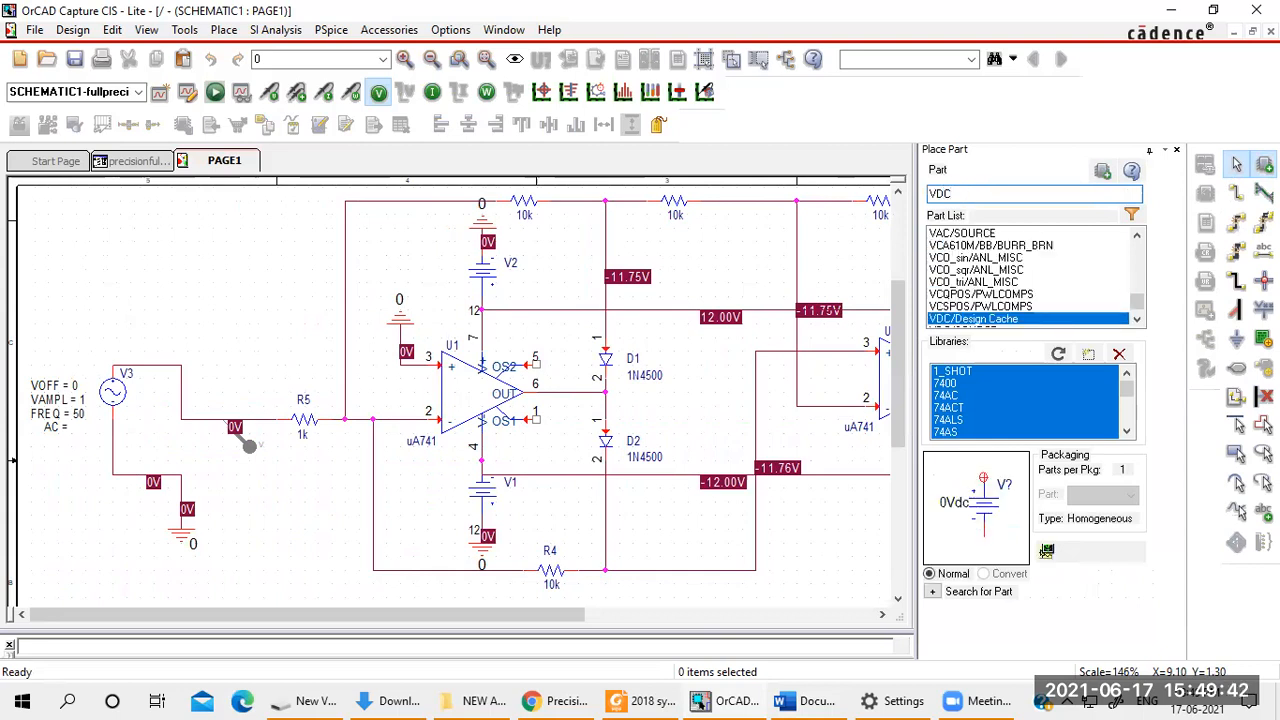
# Look up the VAC part again and try to add it to the schematic.
pyautogui.press('BackSpace')
pyautogui.press('BackSpace')
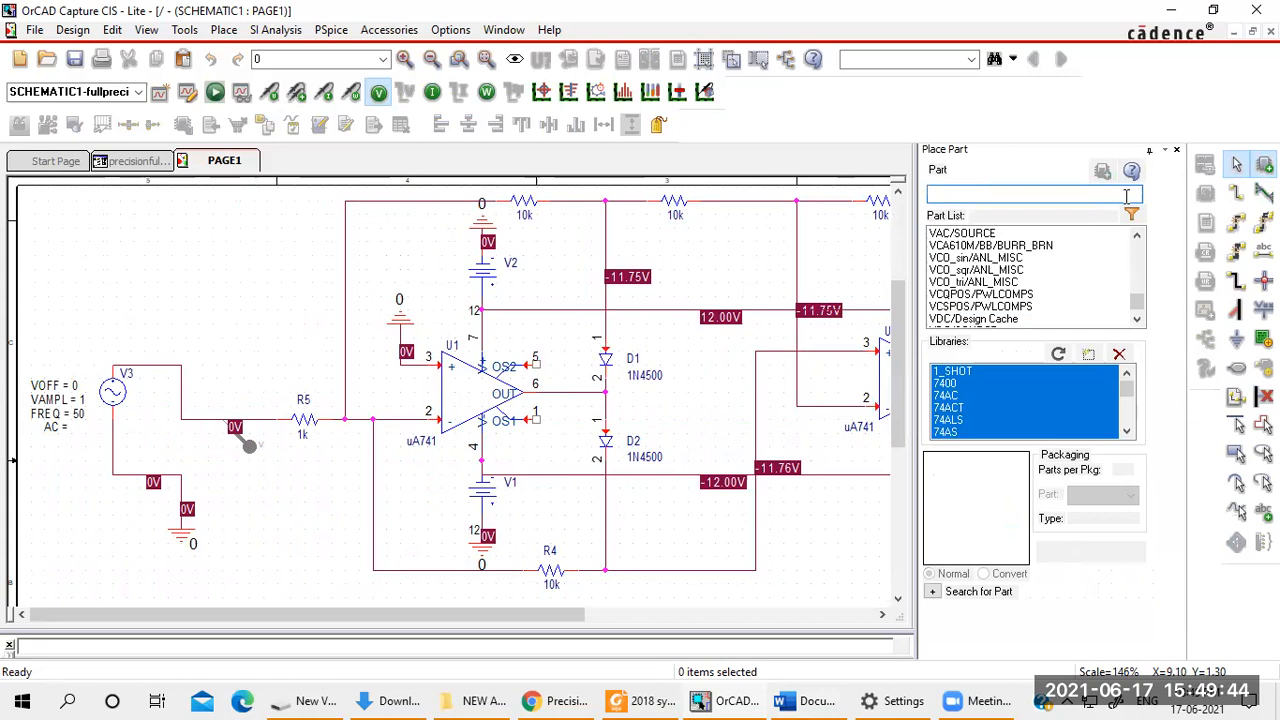
pyautogui.write('S')
pyautogui.press('BackSpace')
pyautogui.write('VAC')
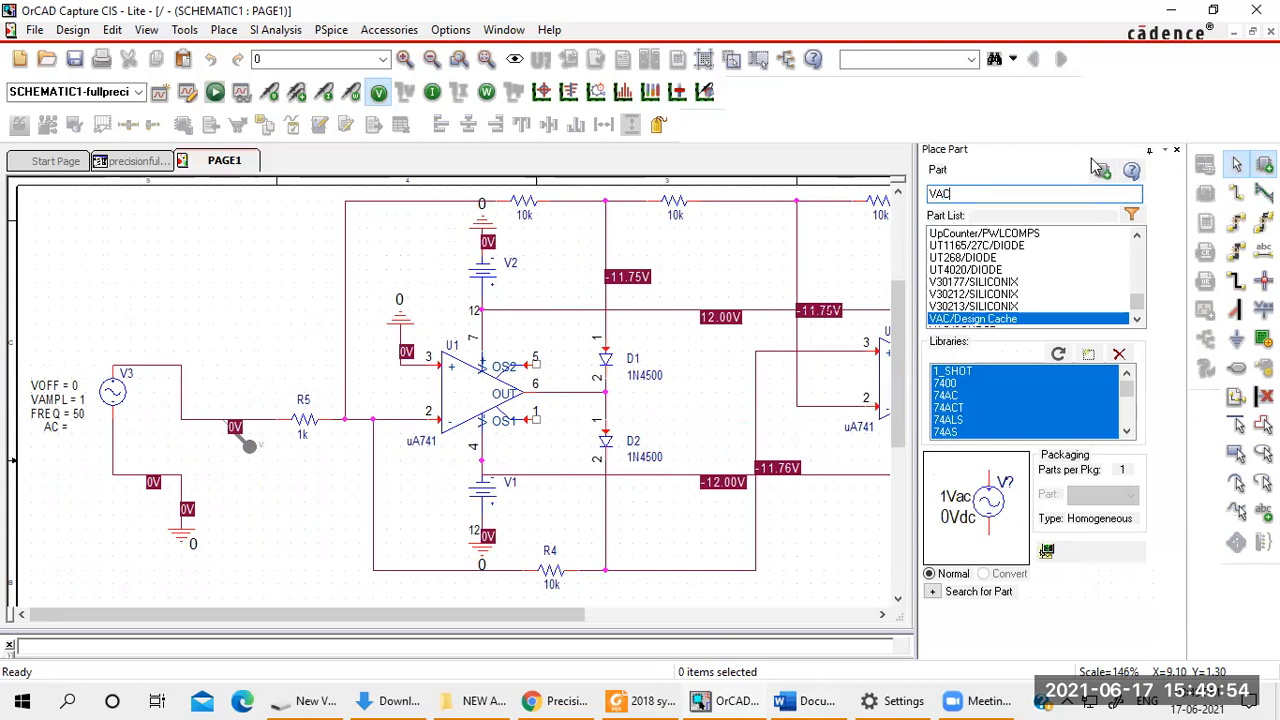
pyautogui.click(1100, 168)
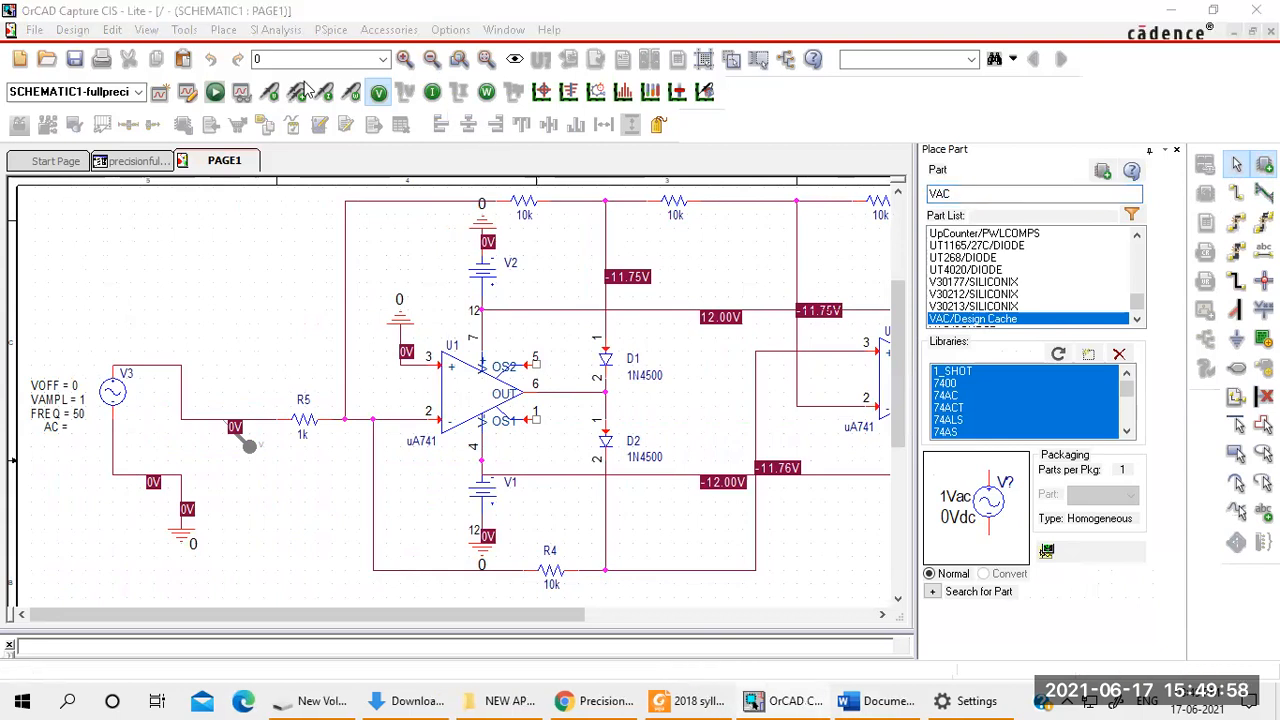
# Place a PSpice sine voltage source on PAGE1 in the empty area above V3, without adding a second copy.
pyautogui.click(135, 161)
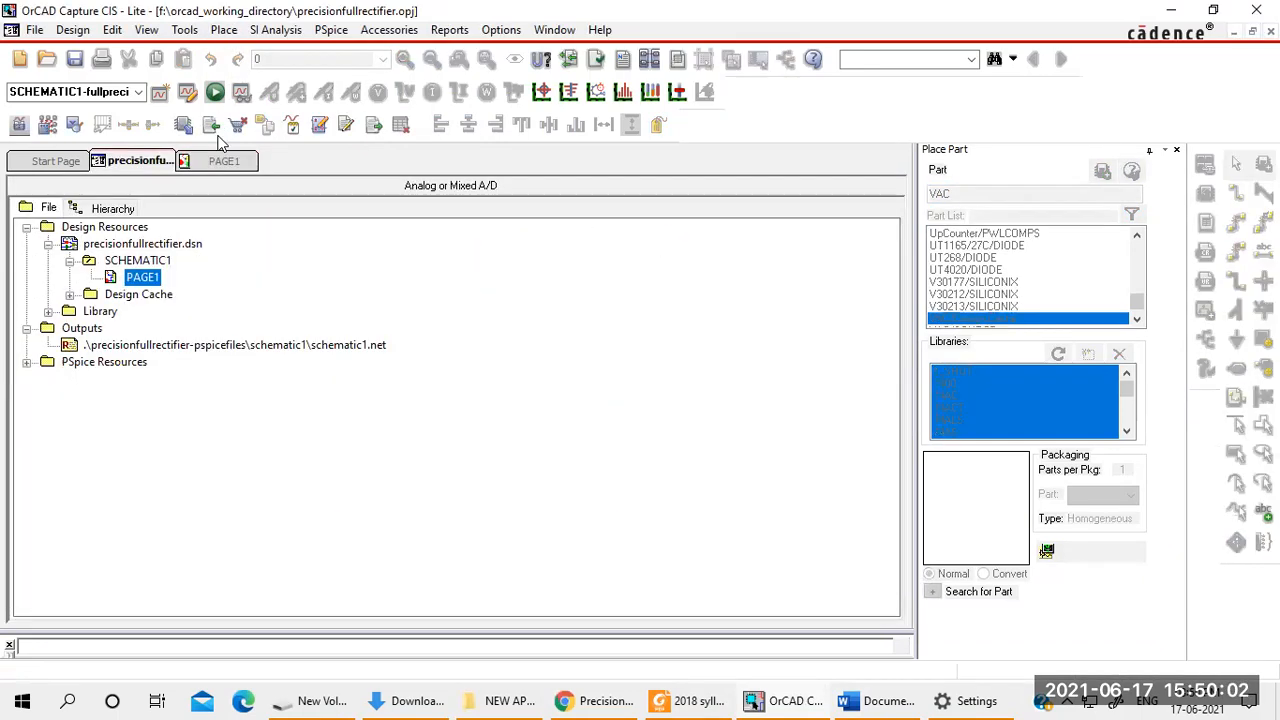
pyautogui.click(223, 160)
pyautogui.click(224, 30)
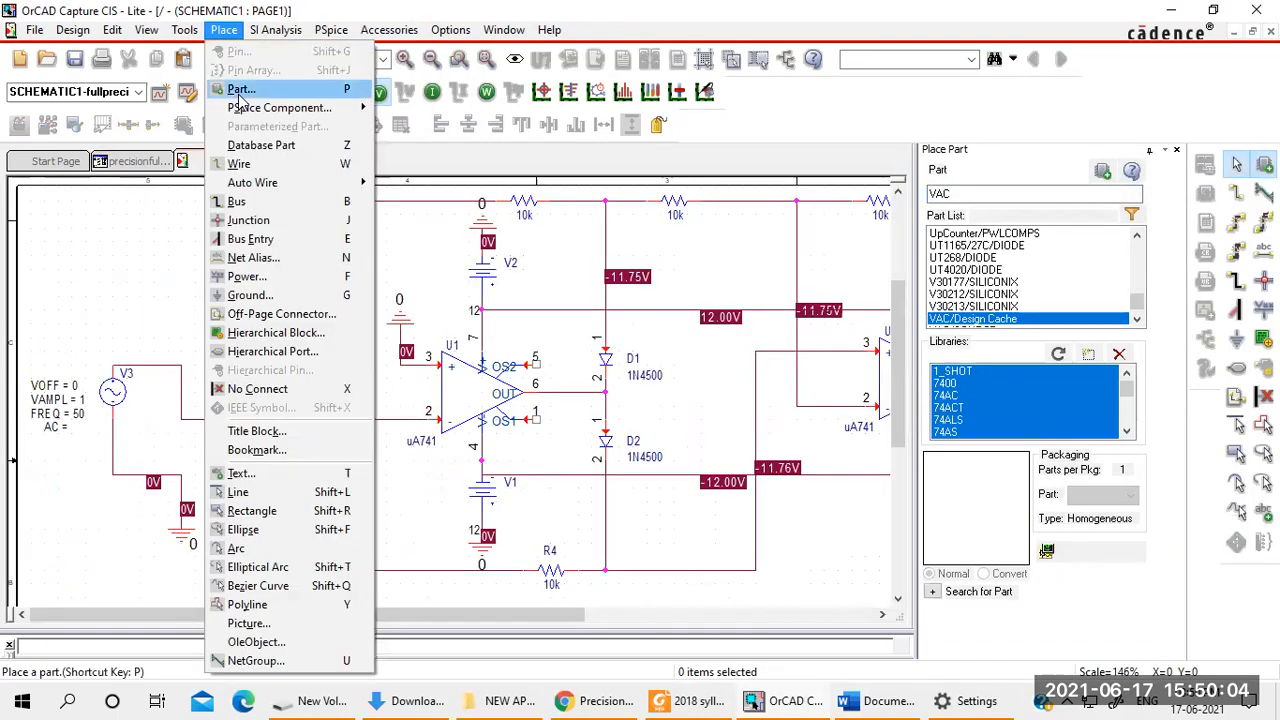
pyautogui.moveTo(242, 110)
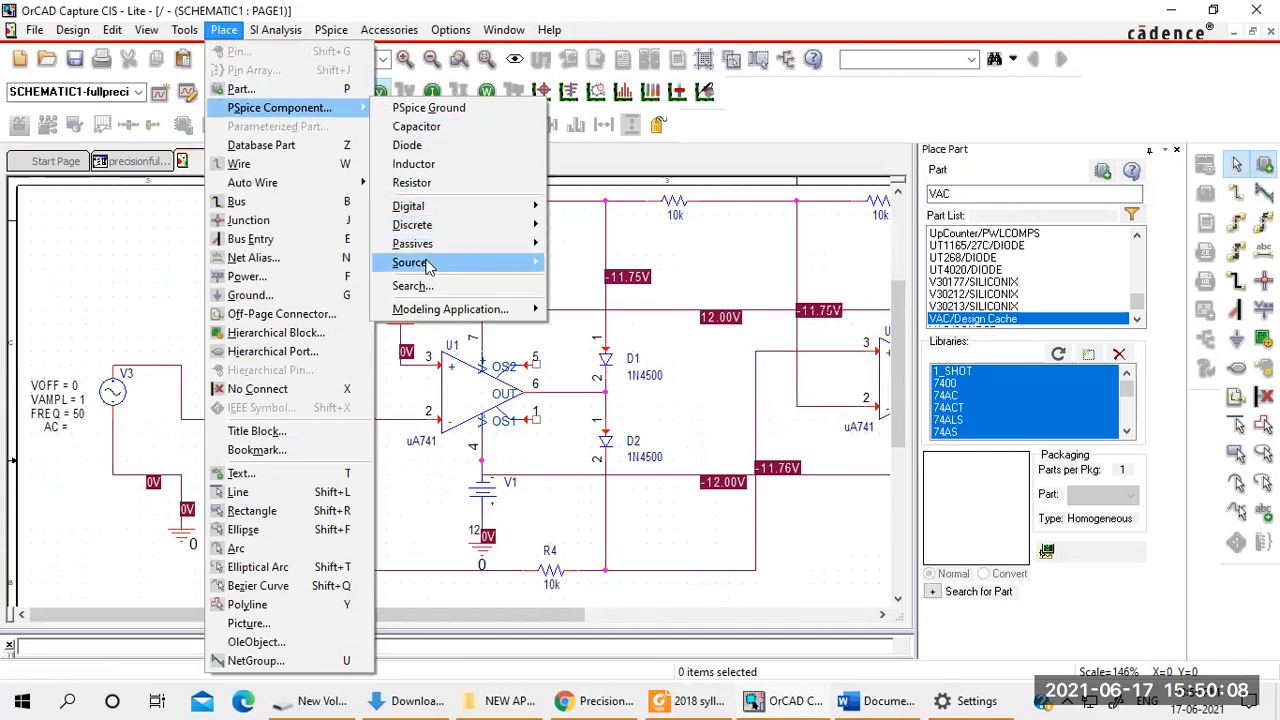
pyautogui.moveTo(428, 267)
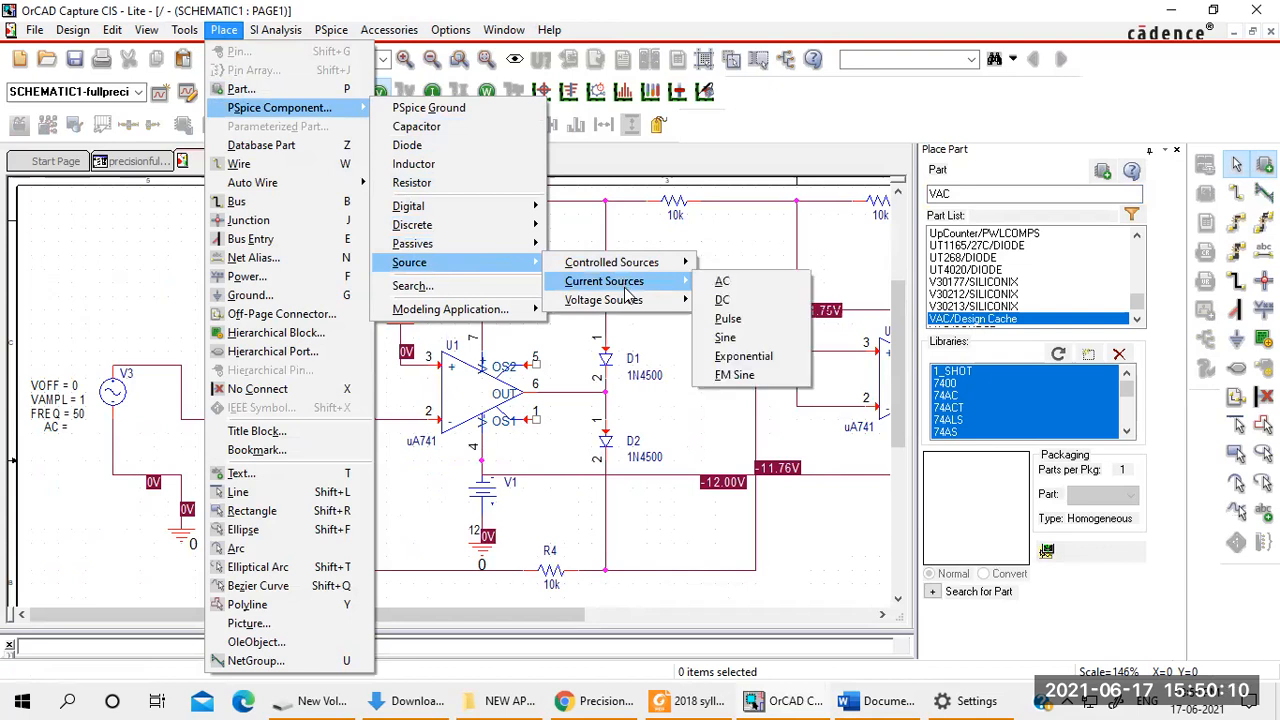
pyautogui.moveTo(628, 300)
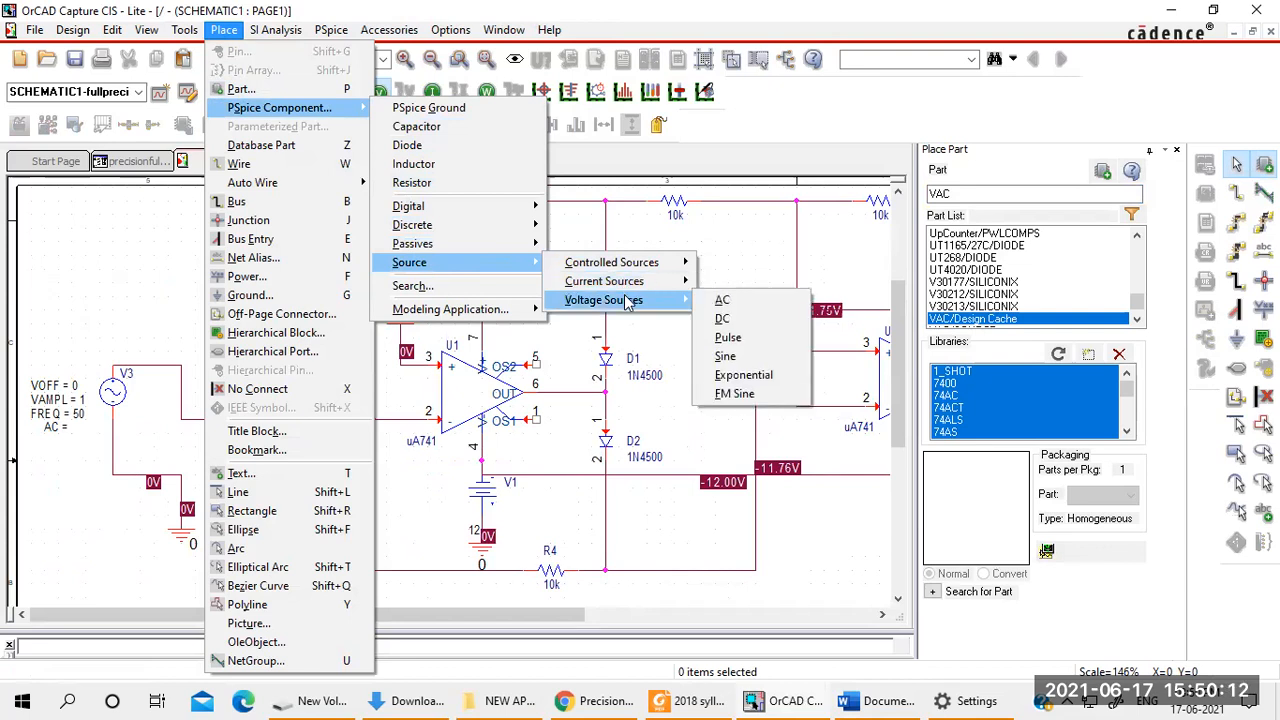
pyautogui.click(726, 357)
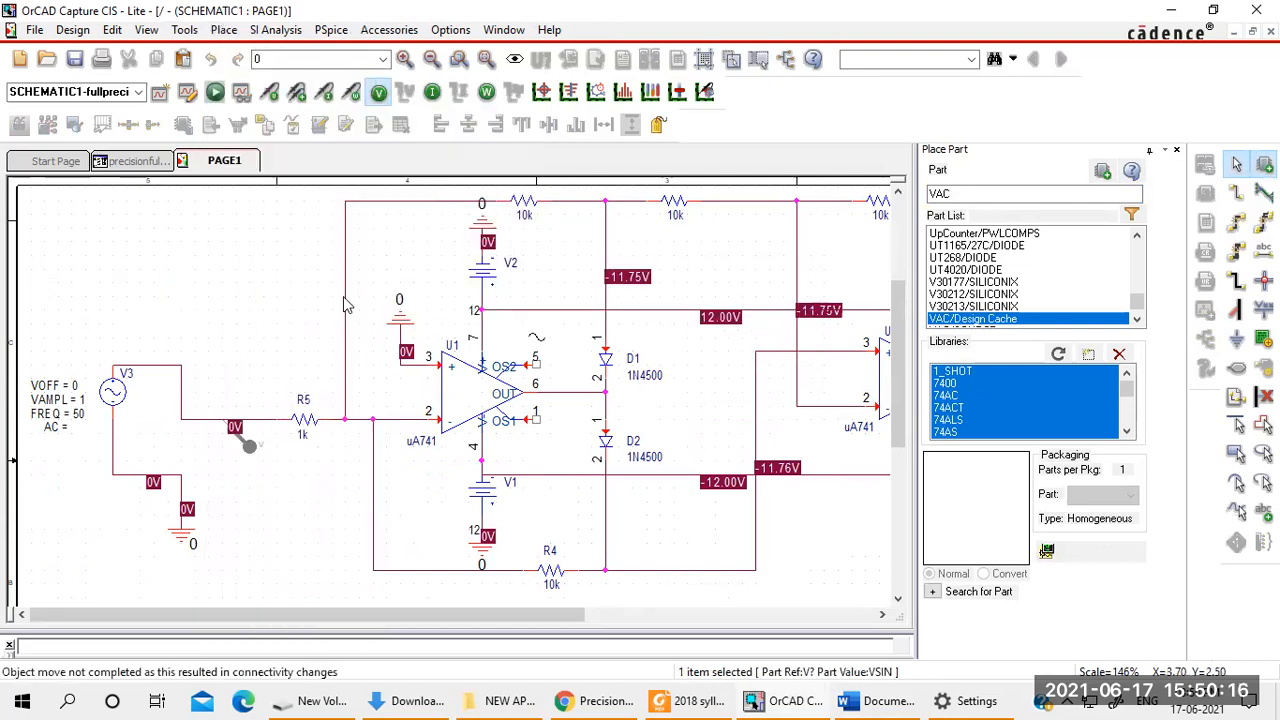
pyautogui.click(250, 292)
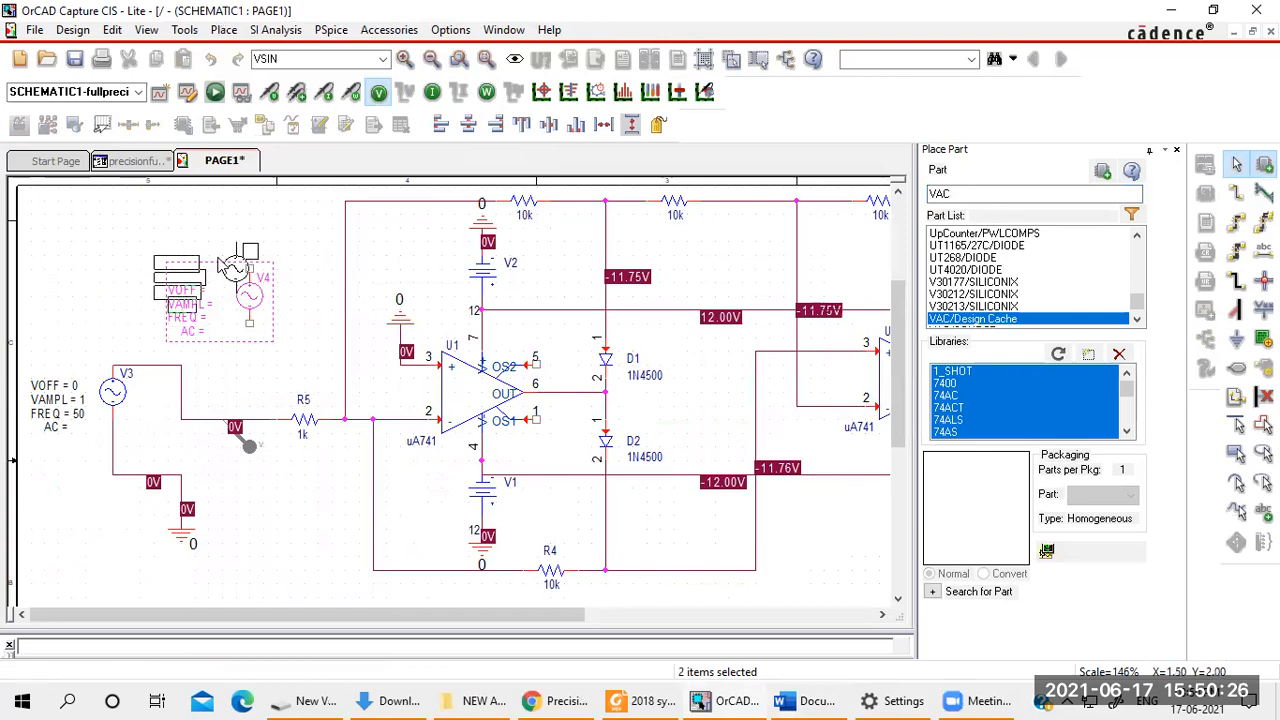
pyautogui.press('Escape')
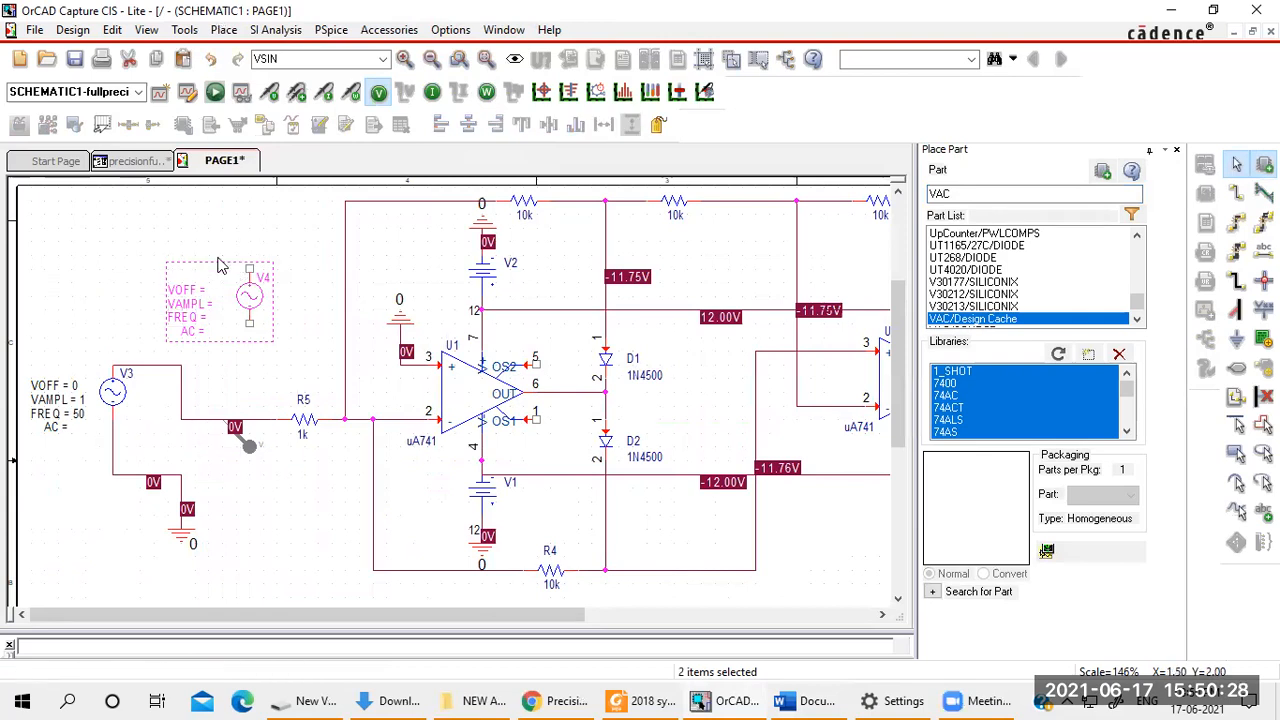
# Delete the newly placed sine source above V3 and close the part search.
pyautogui.click(221, 280)
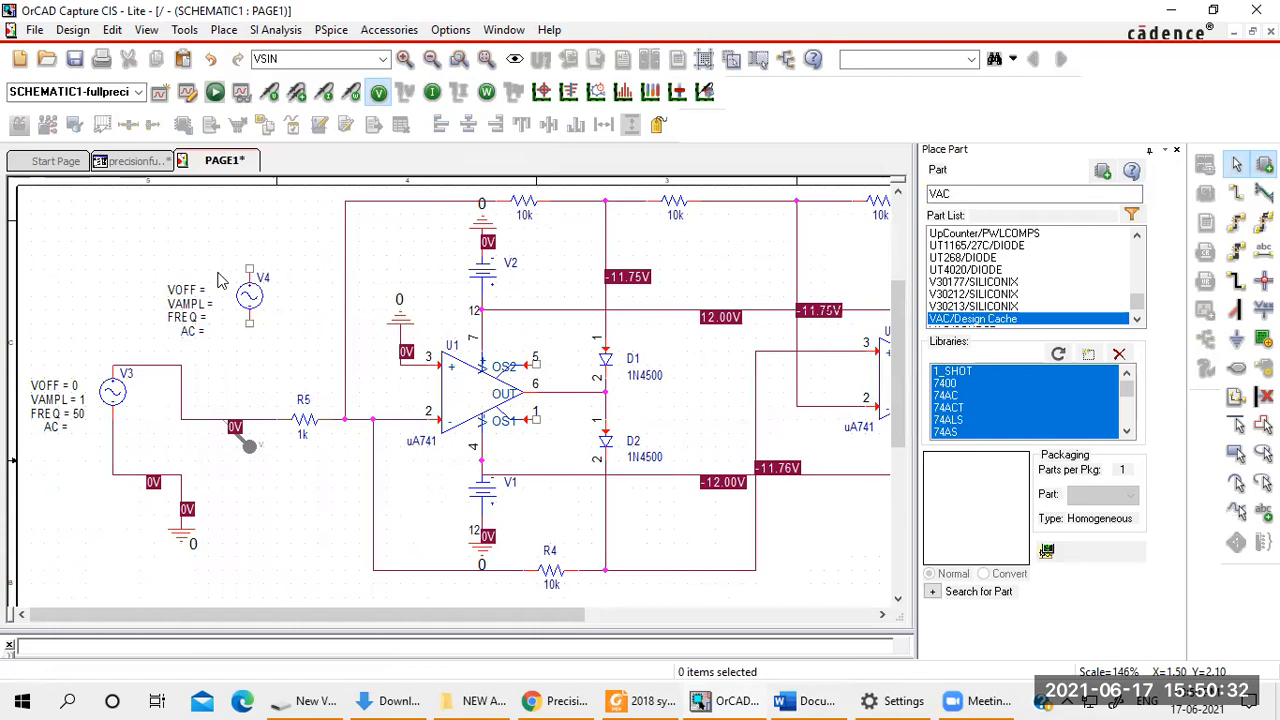
pyautogui.click(248, 286)
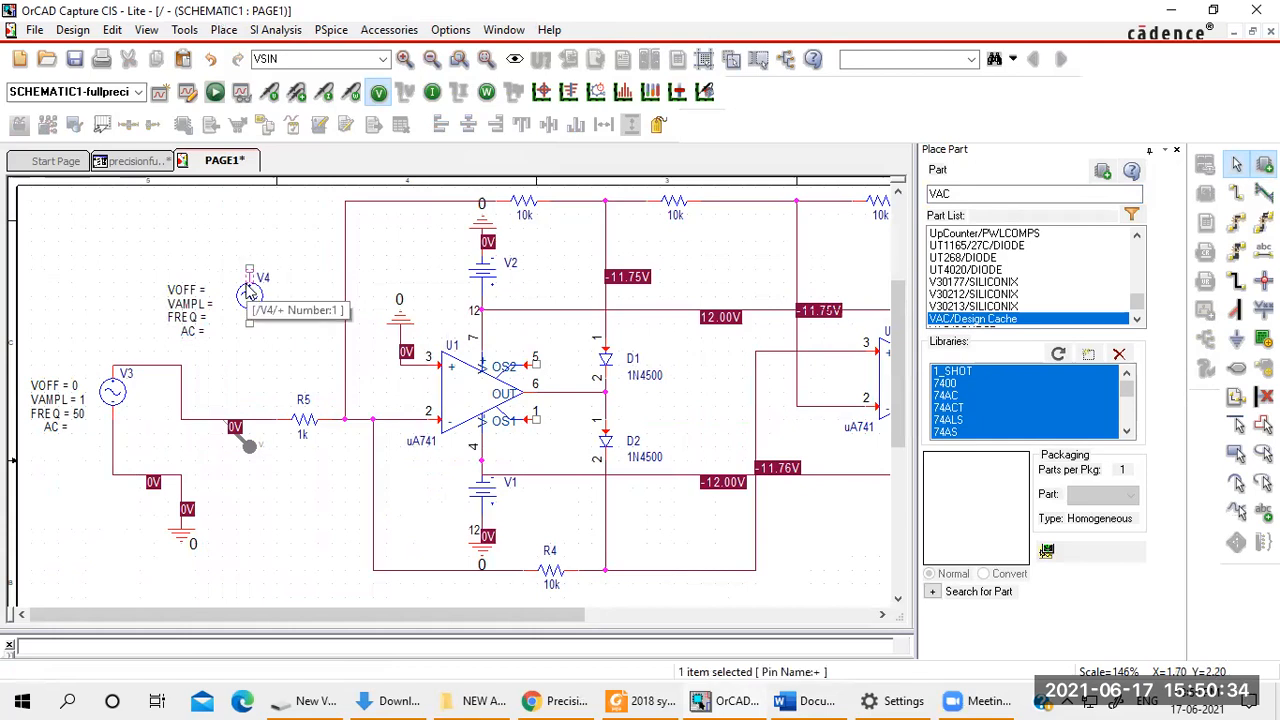
pyautogui.moveTo(153, 227); pyautogui.dragTo(294, 344)
pyautogui.press('Delete')
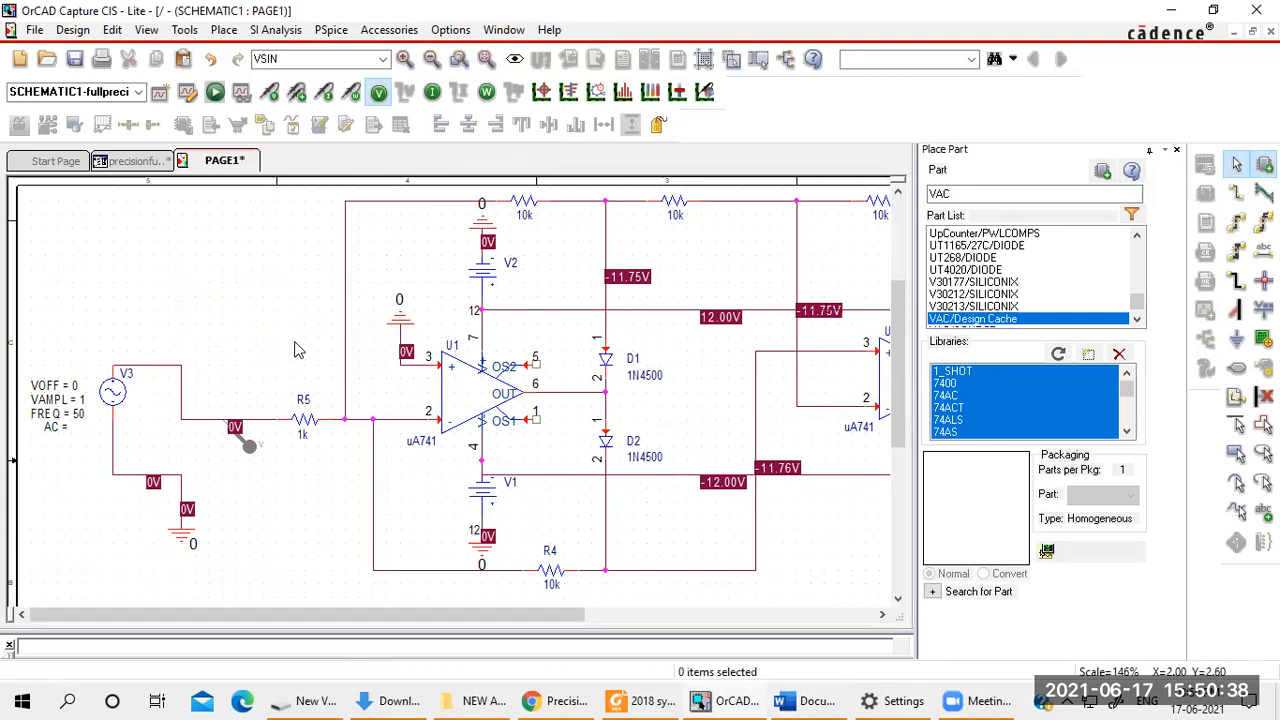
pyautogui.click(1176, 150)
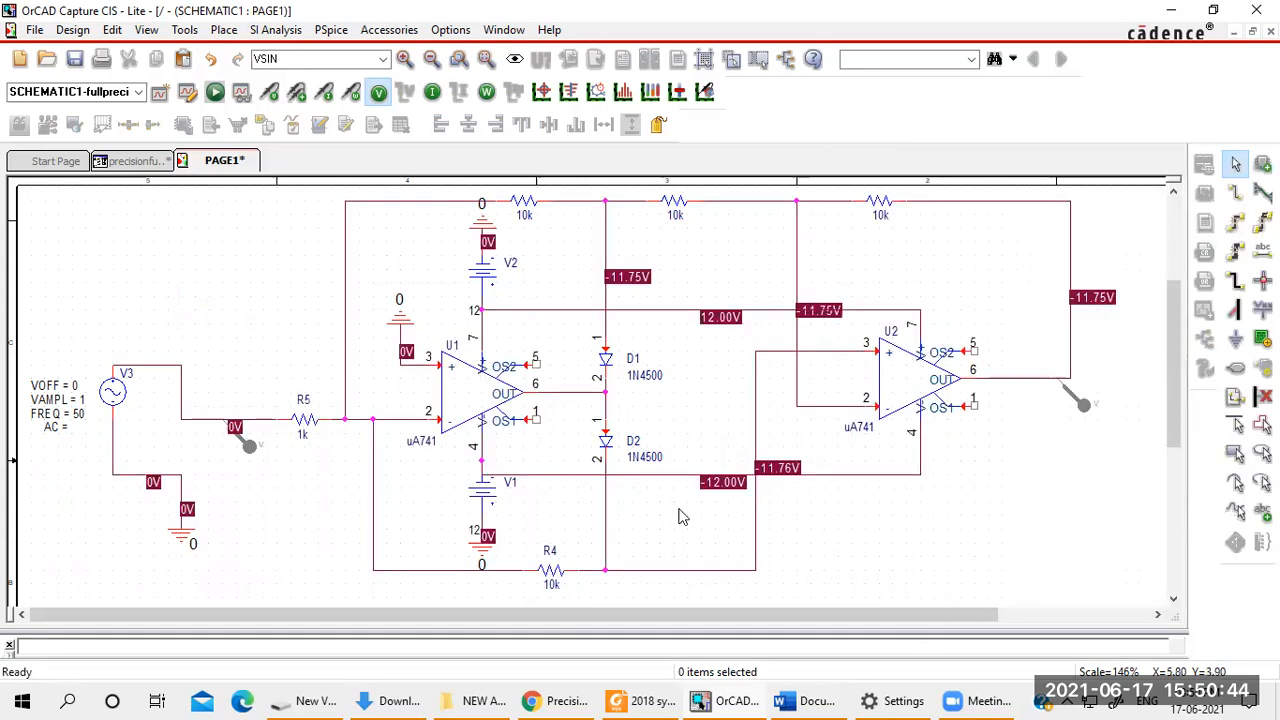
# Check the time-domain transient analysis settings of the fullprecision simulation profile and accept them.
pyautogui.click(187, 92)
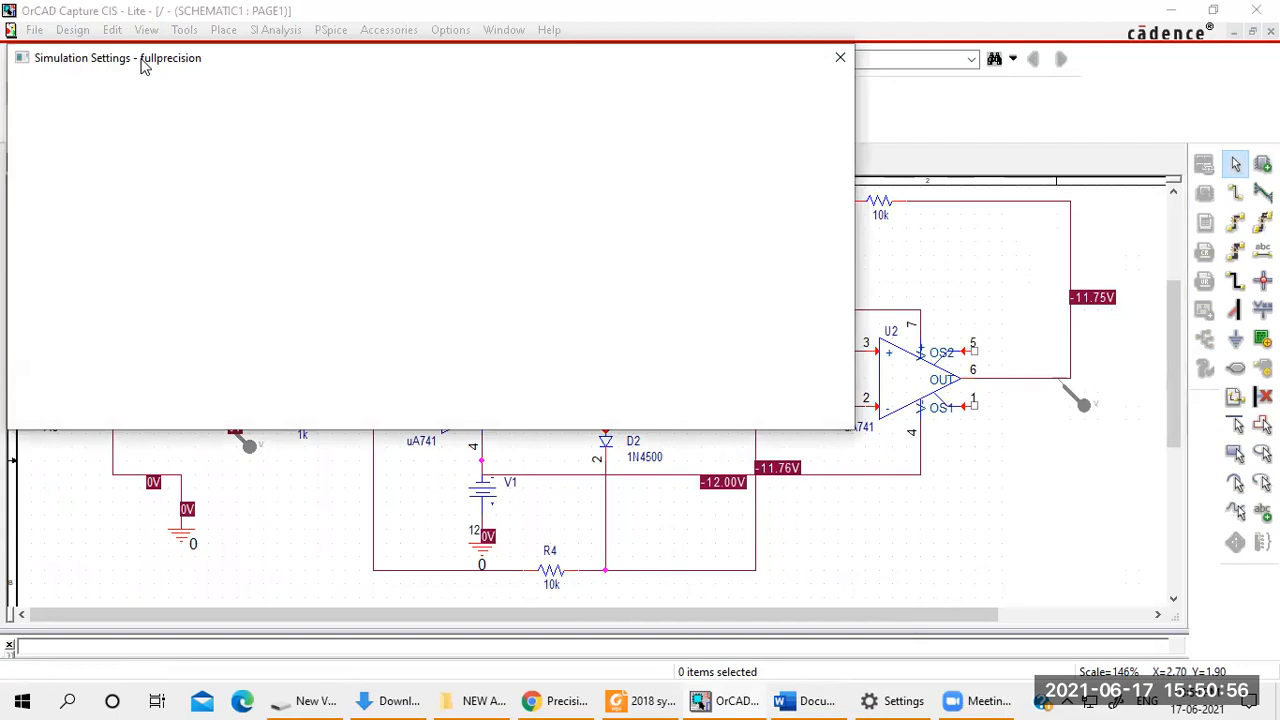
pyautogui.moveTo(145, 68); pyautogui.dragTo(405, 204)
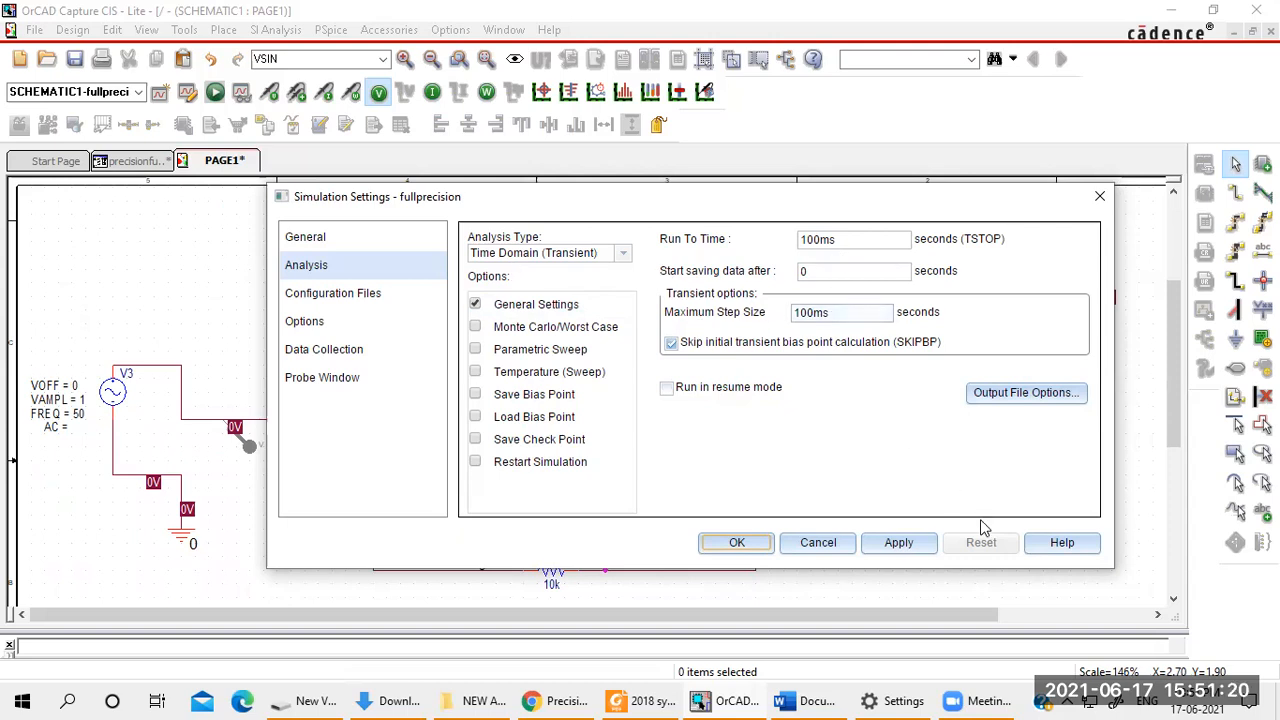
pyautogui.click(744, 553)
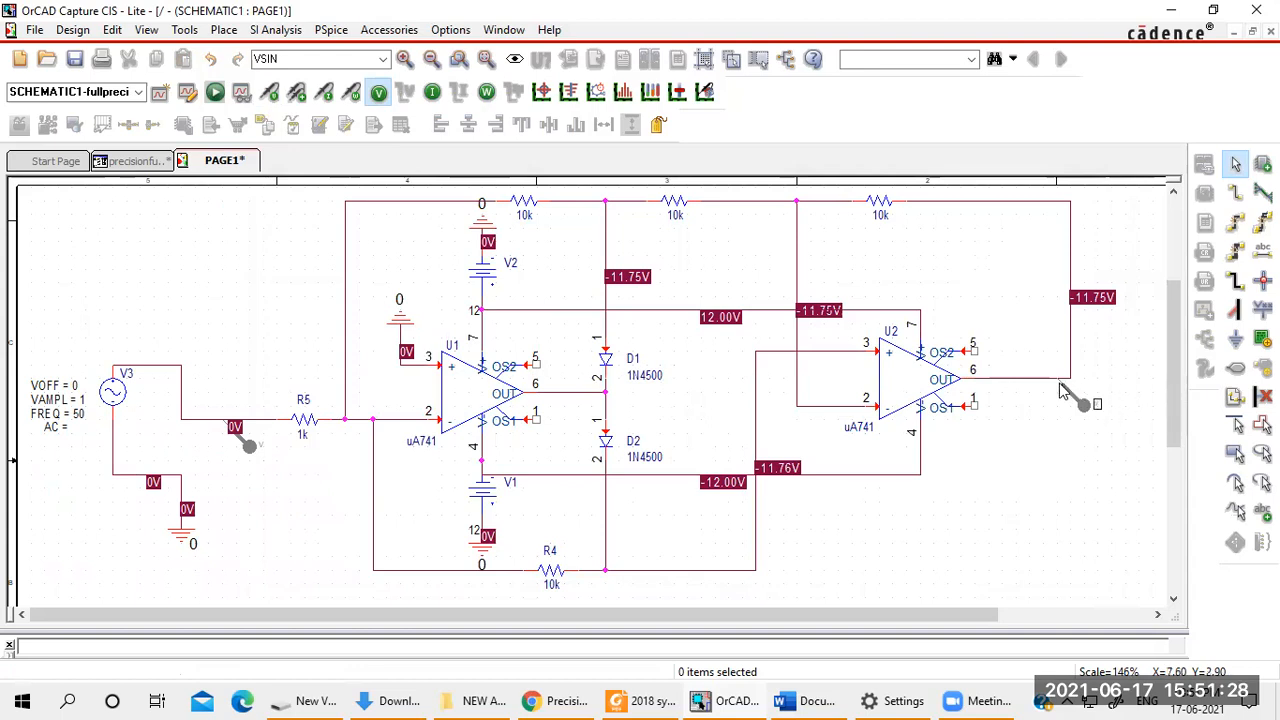
# Try placing voltage markers on U2's output wire and on the input wire before R5.
pyautogui.click(1059, 381)
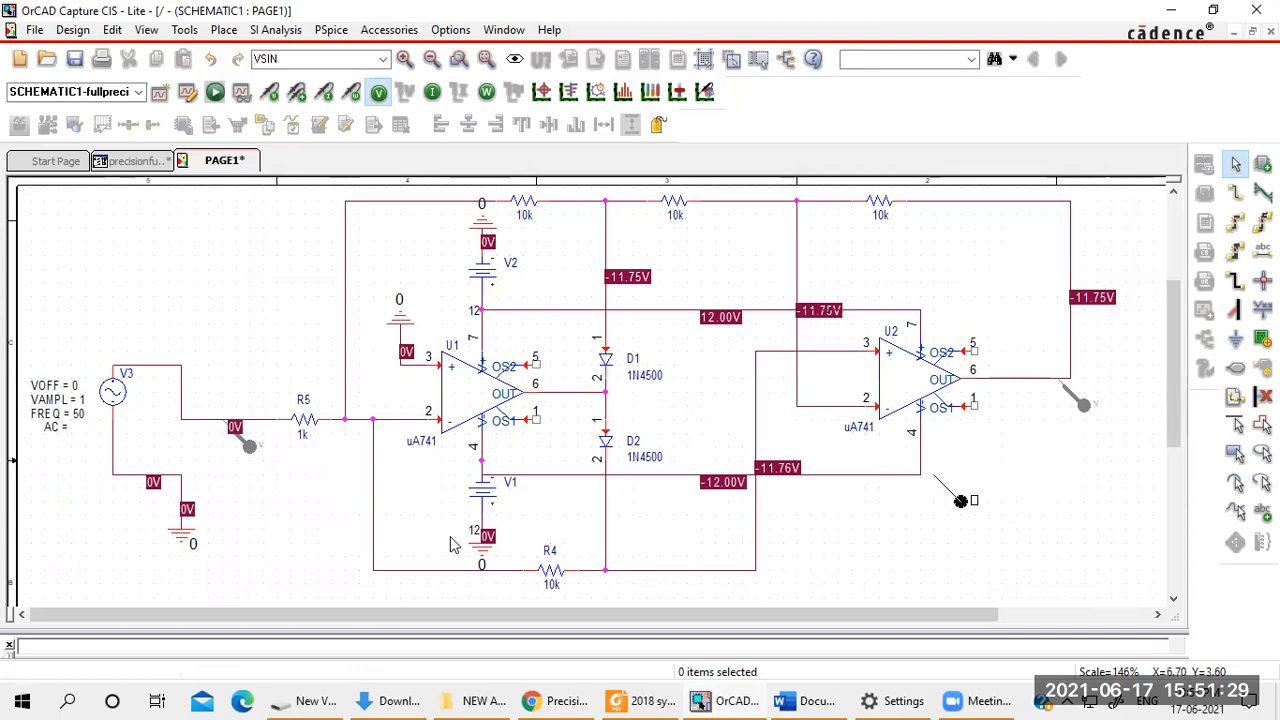
pyautogui.click(229, 424)
pyautogui.press('Escape')
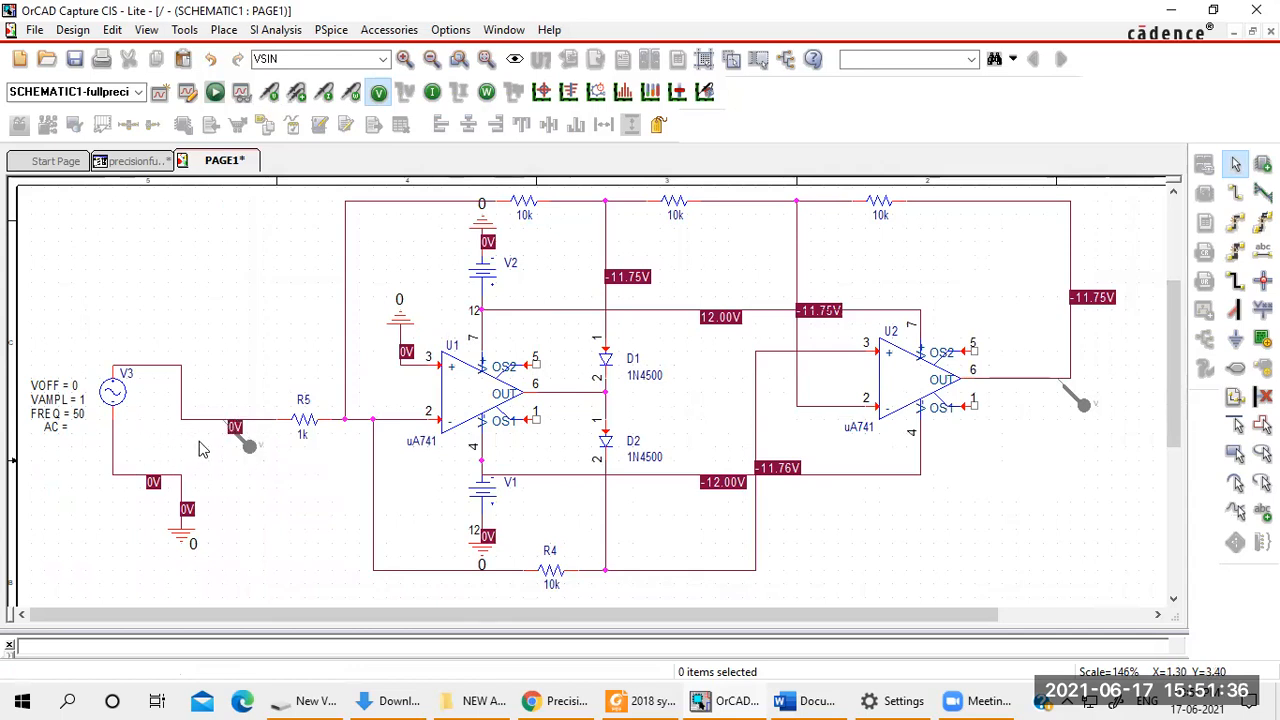
# Run the fullprecision simulation and switch to PSpice A/D to view the input and output waveforms.
pyautogui.click(216, 92)
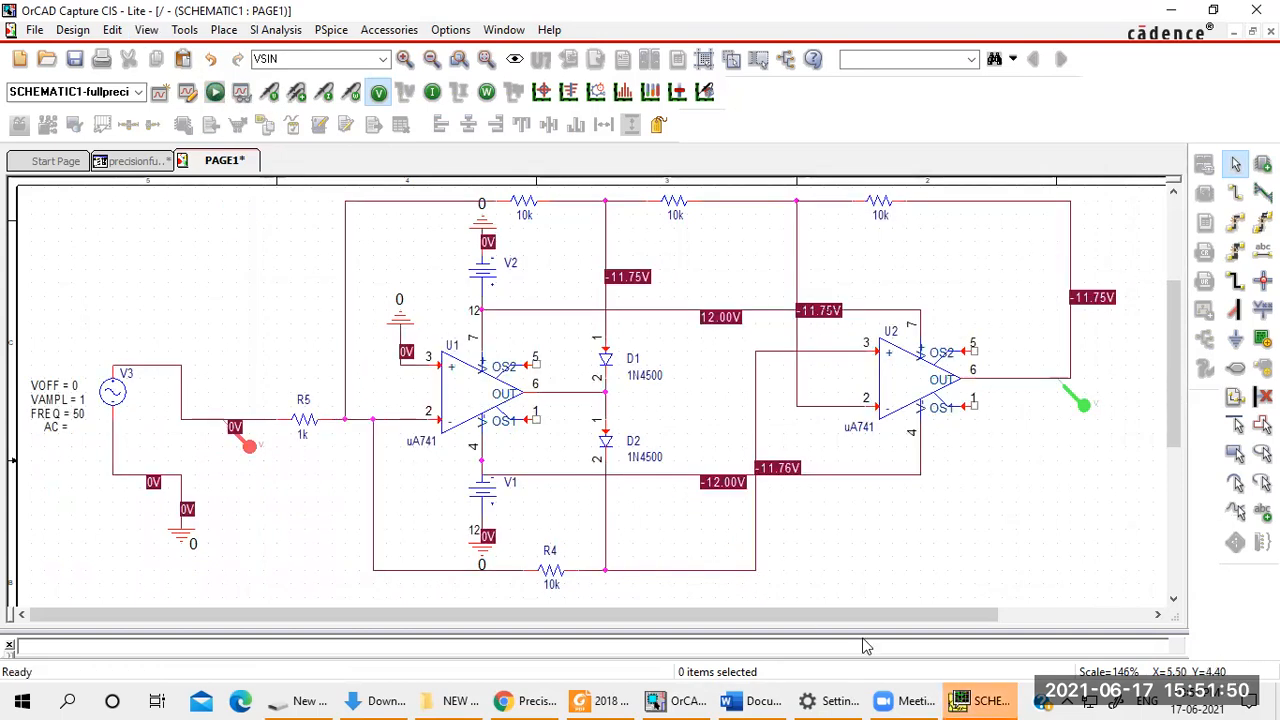
pyautogui.click(987, 699)
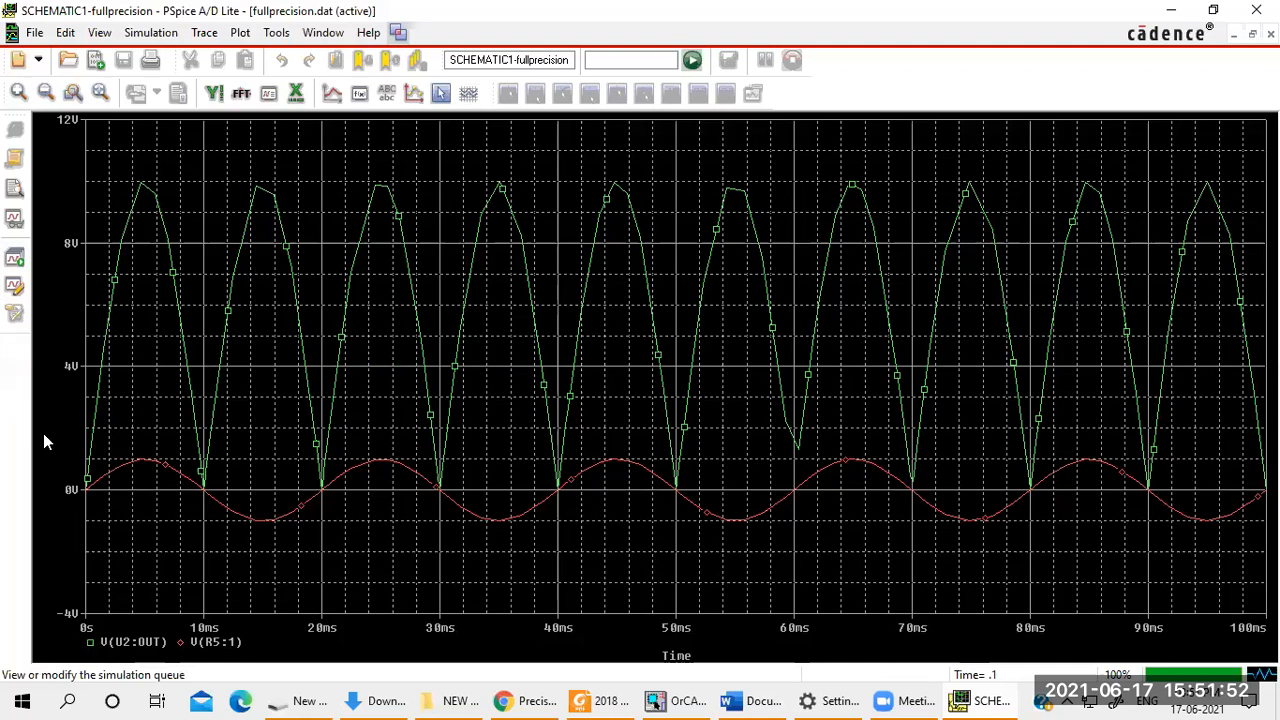